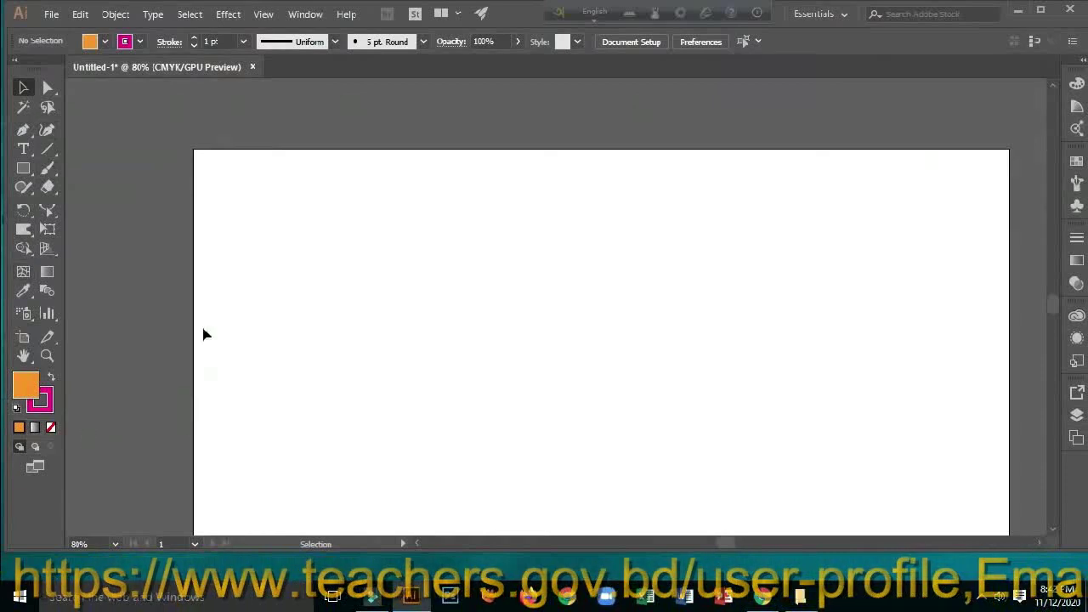
Switch from the Warp tool to the Width tool in the same tool group
{"action": "left_click", "coordinate": [23, 234]}
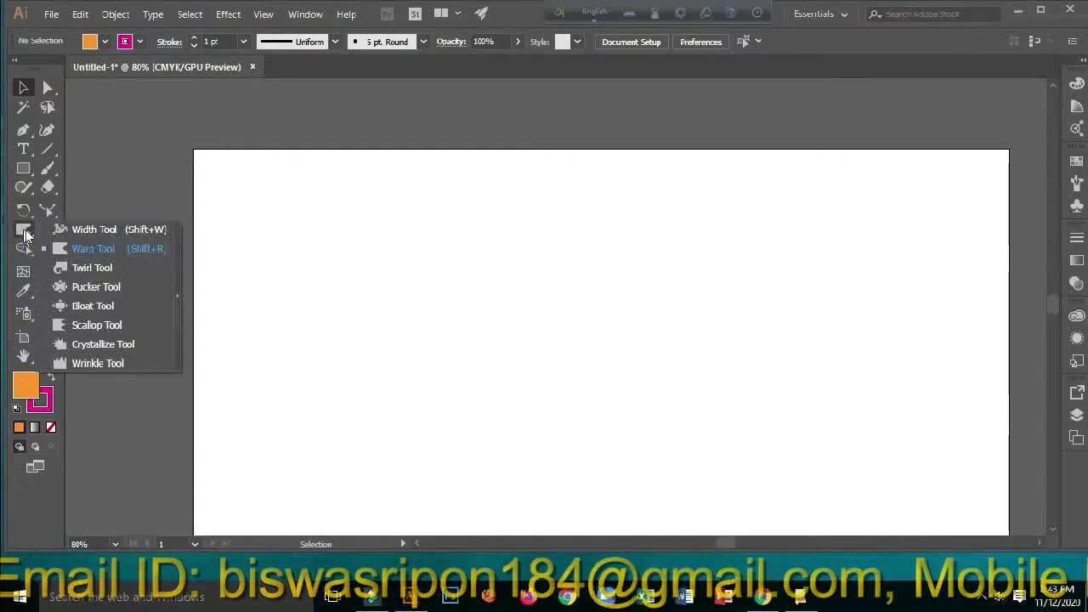
{"action": "left_click", "coordinate": [90, 231]}
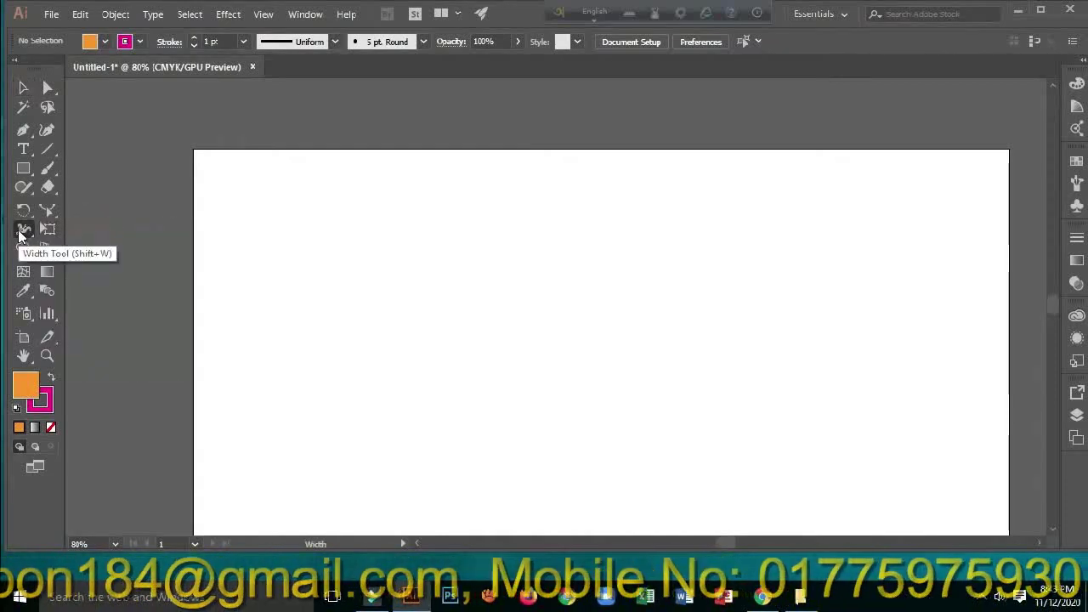
{"action": "left_click", "coordinate": [21, 237]}
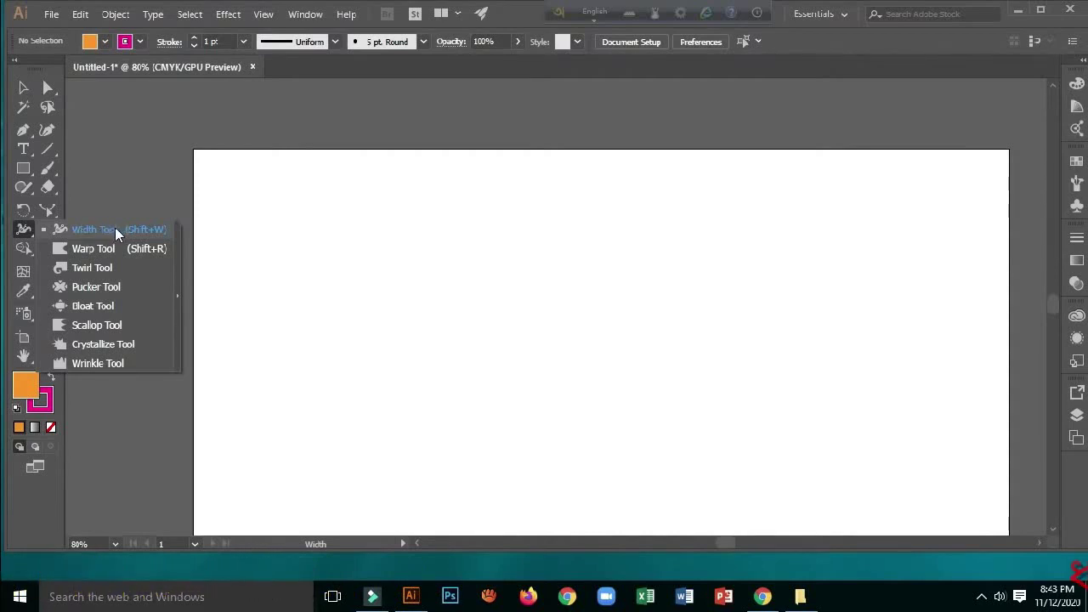
{"action": "left_click", "coordinate": [113, 186]}
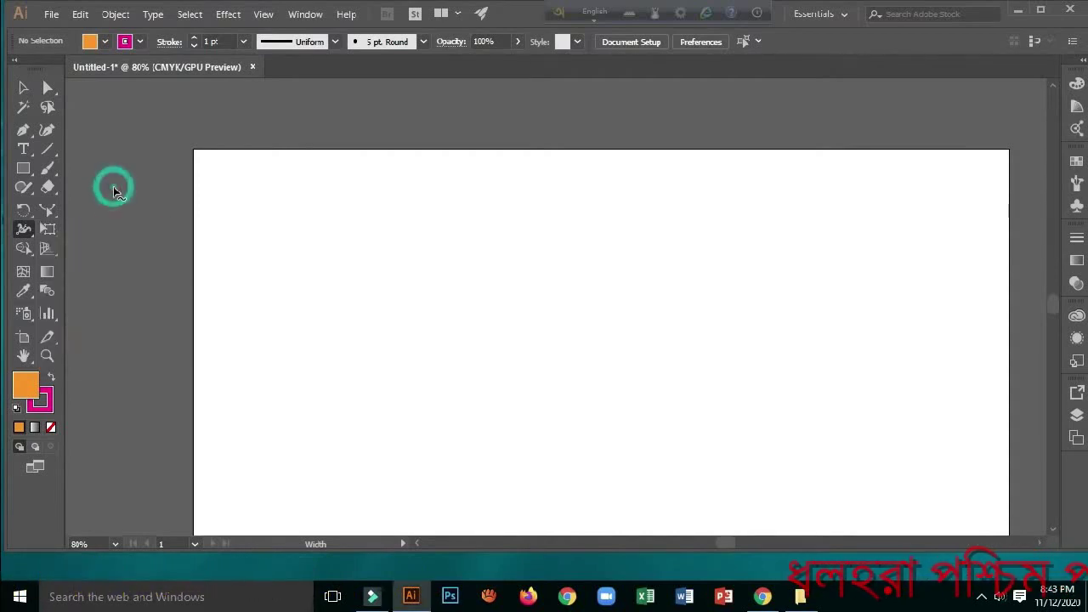
Draw a horizontal line with the Line Segment tool, starting at about X 295 px, Y 226 px on the artboard
{"action": "left_click", "coordinate": [23, 107]}
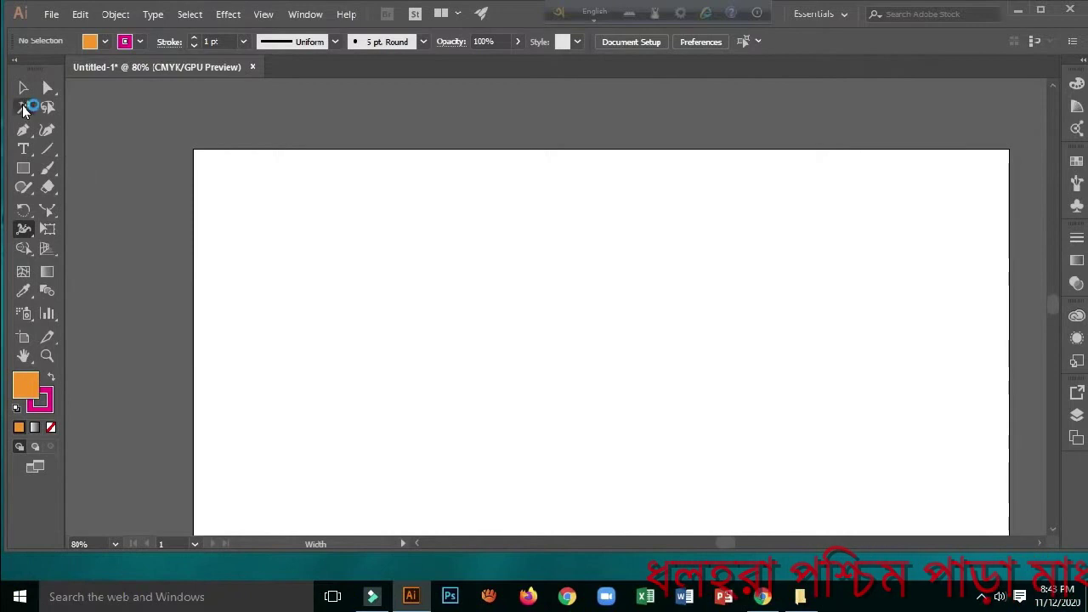
{"action": "left_click", "coordinate": [48, 153]}
{"action": "left_click", "coordinate": [104, 149]}
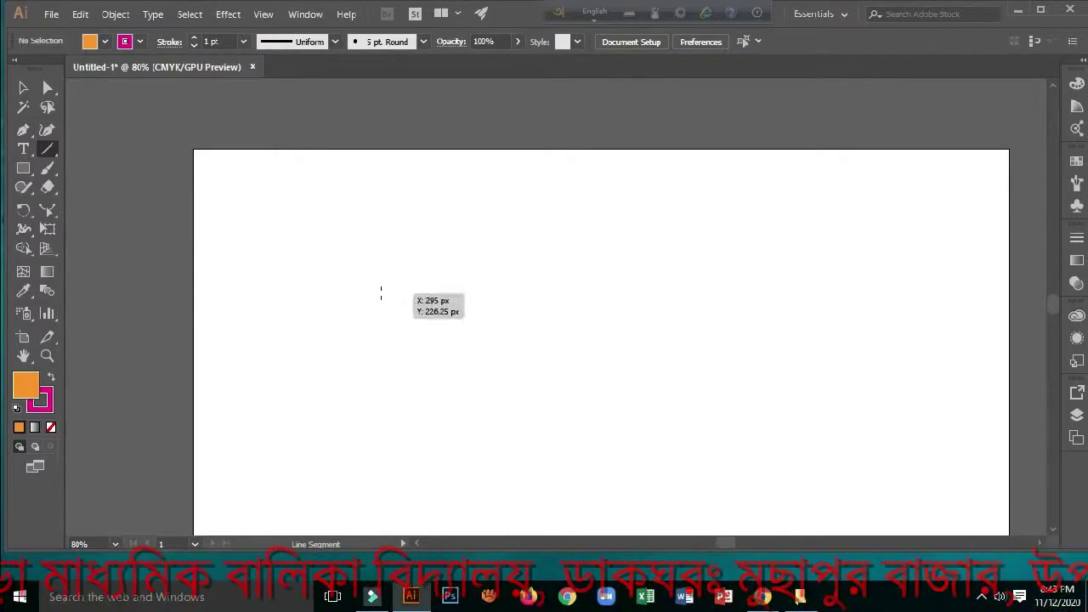
{"action": "left_click_drag", "start_coordinate": [381, 292], "coordinate": [667, 298]}
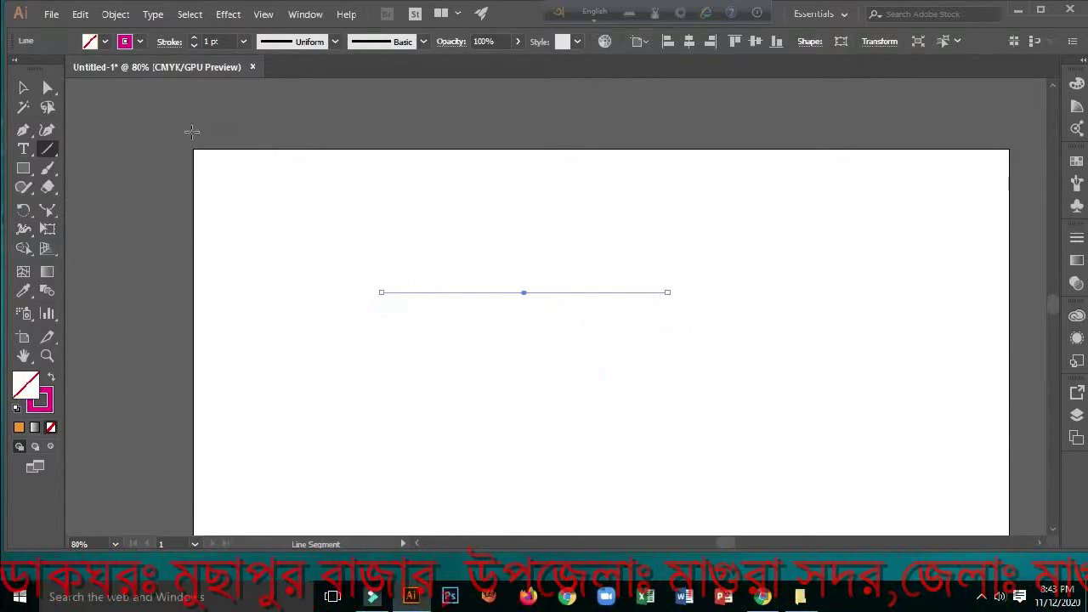
Increase the horizontal line's stroke weight to 18 pt
{"action": "left_click", "coordinate": [141, 42]}
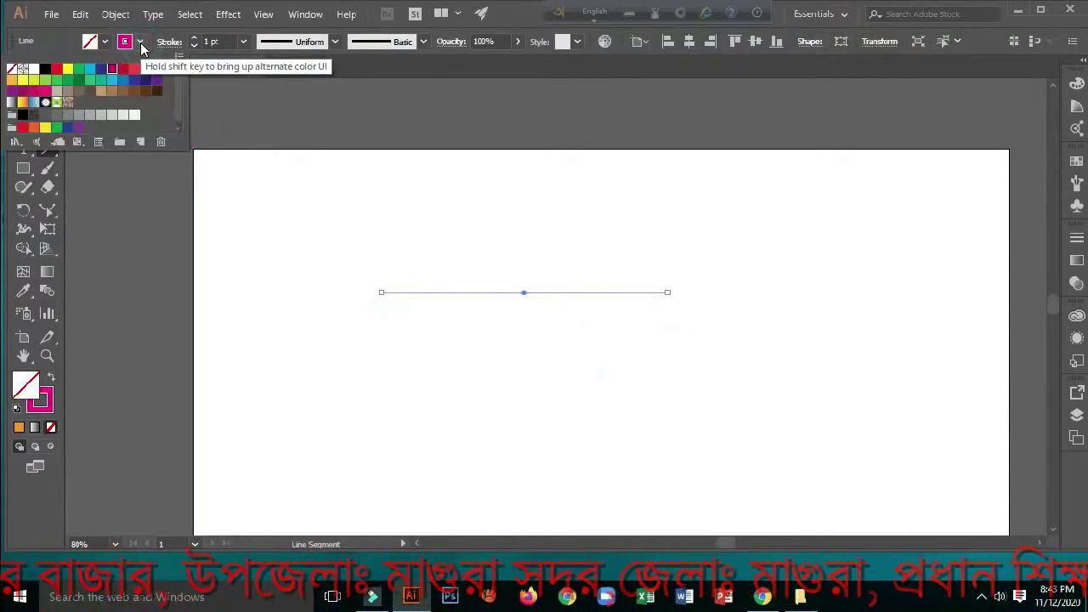
{"action": "left_click", "coordinate": [195, 41]}
{"action": "left_click", "coordinate": [194, 41]}
{"action": "double_click", "coordinate": [195, 41]}
{"action": "double_click", "coordinate": [195, 41]}
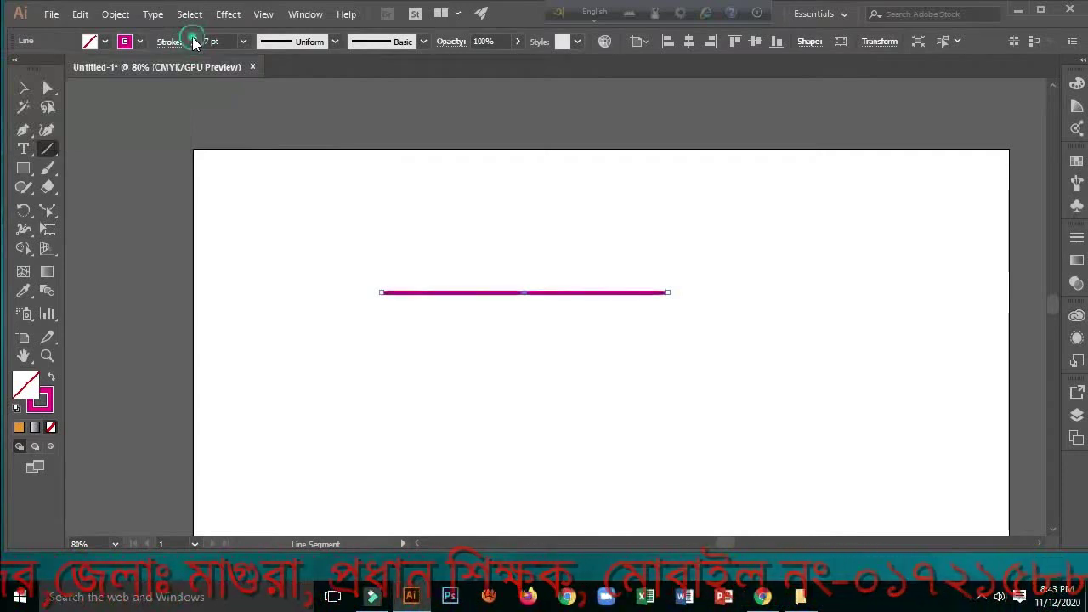
{"action": "double_click", "coordinate": [195, 41]}
{"action": "left_click", "coordinate": [195, 40]}
{"action": "double_click", "coordinate": [195, 41]}
{"action": "left_click", "coordinate": [195, 40]}
{"action": "double_click", "coordinate": [195, 41]}
{"action": "left_click", "coordinate": [194, 41]}
{"action": "double_click", "coordinate": [195, 41]}
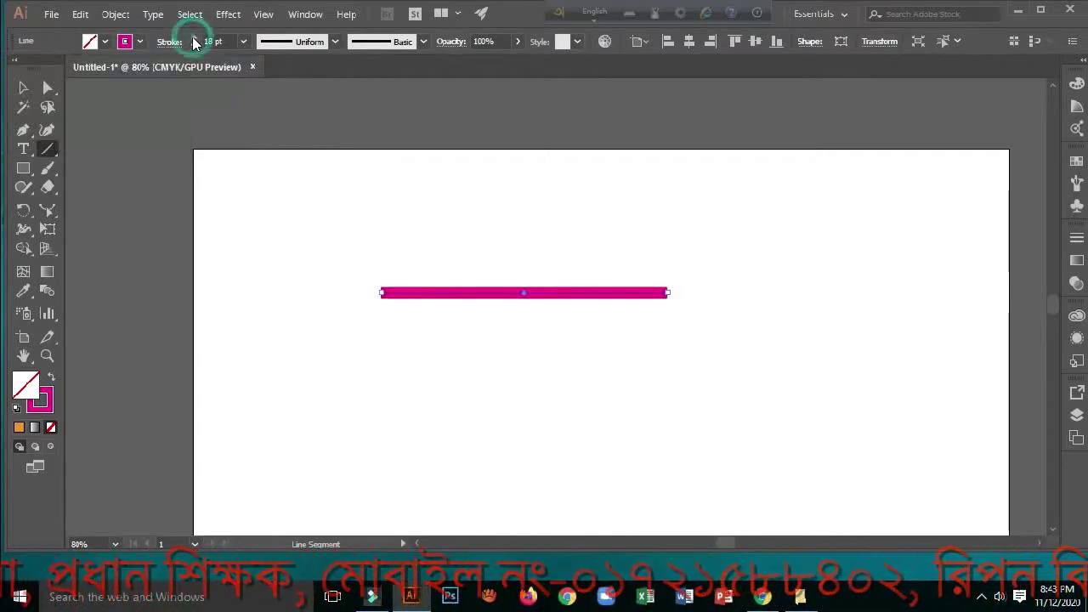
Widen the line's stroke at its midpoint to about 207.5 pt with the Width tool
{"action": "left_click", "coordinate": [23, 232]}
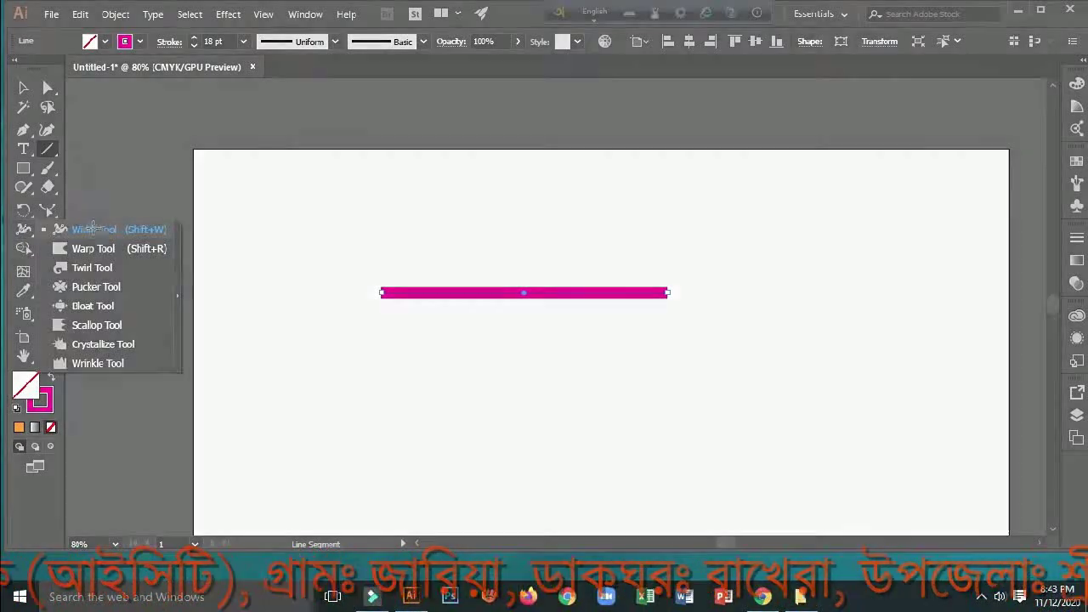
{"action": "left_click", "coordinate": [93, 230]}
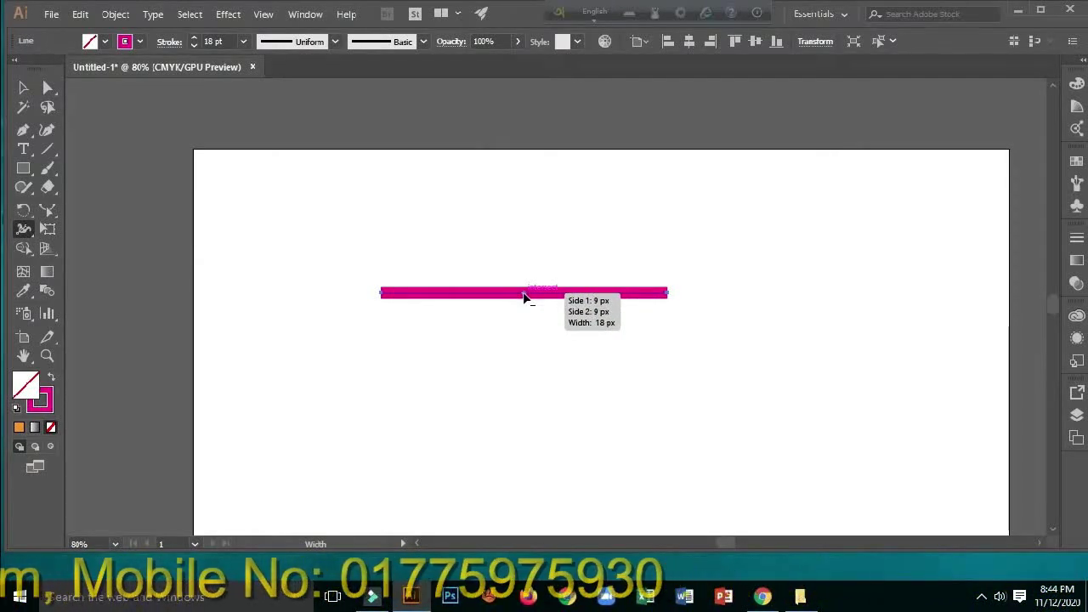
{"action": "mouse_move", "coordinate": [524, 294]}
{"action": "left_mouse_down"}
{"action": "mouse_move", "coordinate": [519, 185]}
{"action": "mouse_move", "coordinate": [536, 360]}
{"action": "mouse_move", "coordinate": [525, 223]}
{"action": "mouse_move", "coordinate": [529, 280]}
{"action": "mouse_move", "coordinate": [534, 229]}
{"action": "left_mouse_up"}
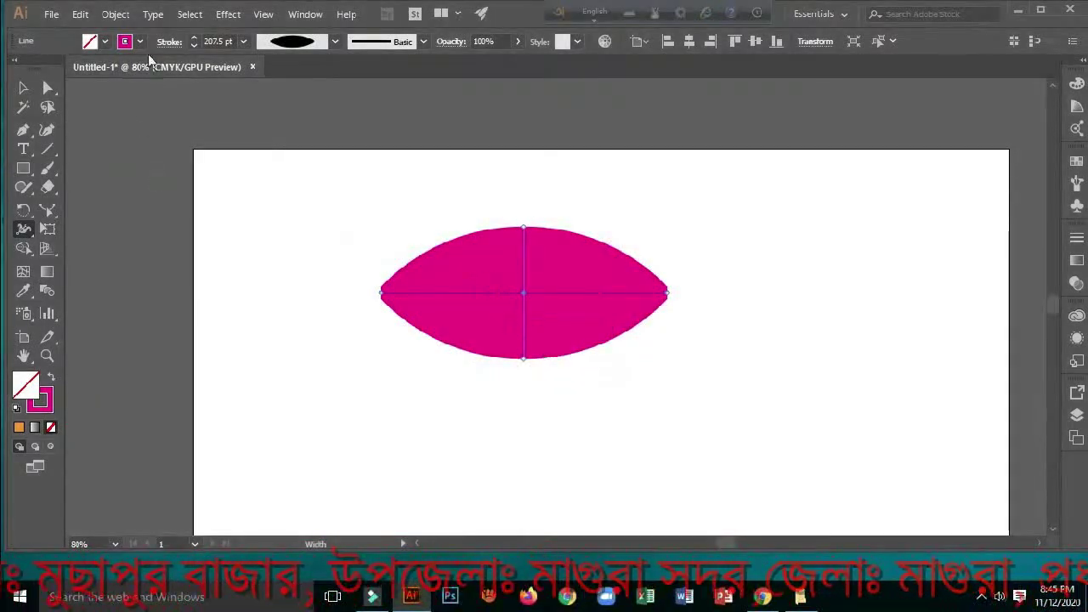
Reduce the widened line's stroke weight to 55 pt
{"action": "left_click", "coordinate": [196, 39]}
{"action": "left_click", "coordinate": [195, 40]}
{"action": "left_click", "coordinate": [195, 40]}
{"action": "left_click", "coordinate": [195, 40]}
{"action": "left_click", "coordinate": [195, 40]}
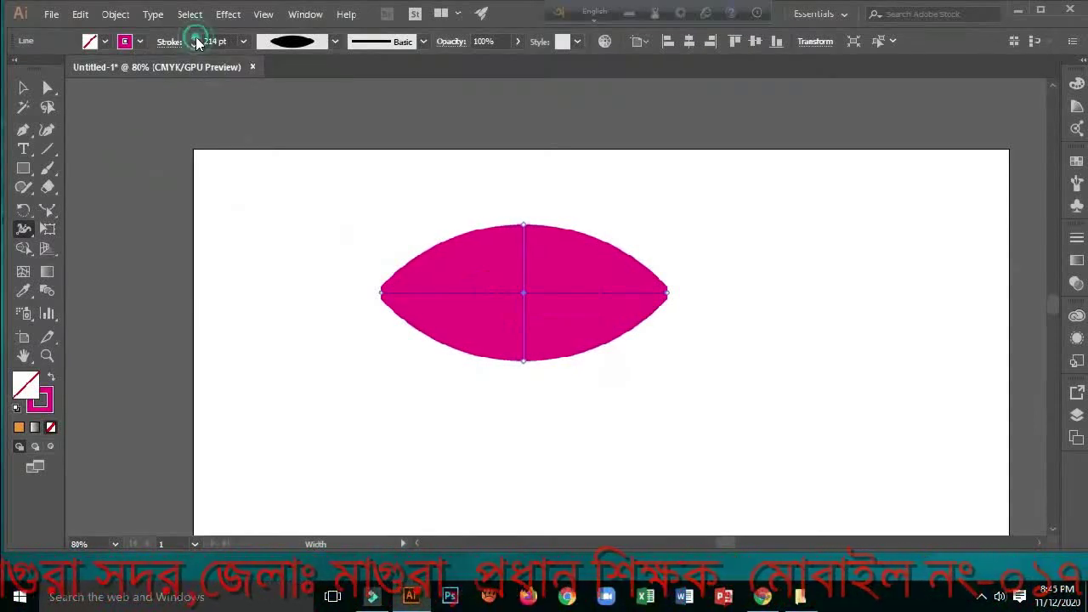
{"action": "left_click", "coordinate": [195, 40]}
{"action": "left_click", "coordinate": [194, 40]}
{"action": "left_click", "coordinate": [195, 45]}
{"action": "left_click", "coordinate": [195, 46]}
{"action": "left_click", "coordinate": [195, 45]}
{"action": "left_click", "coordinate": [195, 45]}
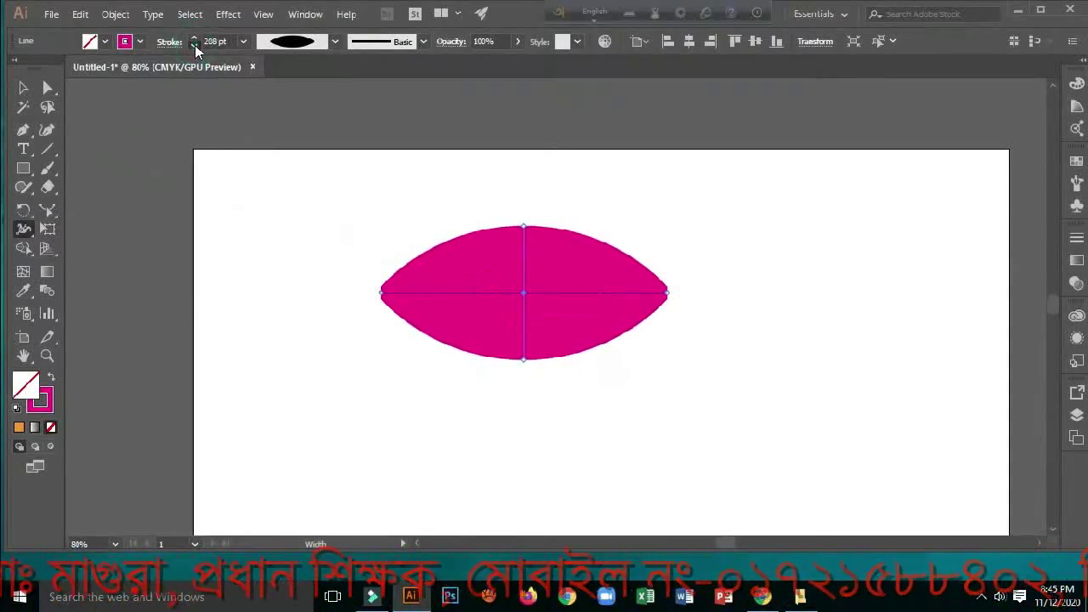
{"action": "left_click", "coordinate": [194, 45]}
{"action": "left_click", "coordinate": [195, 45]}
{"action": "left_click", "coordinate": [195, 45]}
{"action": "left_click", "coordinate": [194, 45]}
{"action": "left_click", "coordinate": [195, 45]}
{"action": "left_click", "coordinate": [195, 45]}
{"action": "left_click", "coordinate": [195, 45]}
{"action": "left_click", "coordinate": [194, 45]}
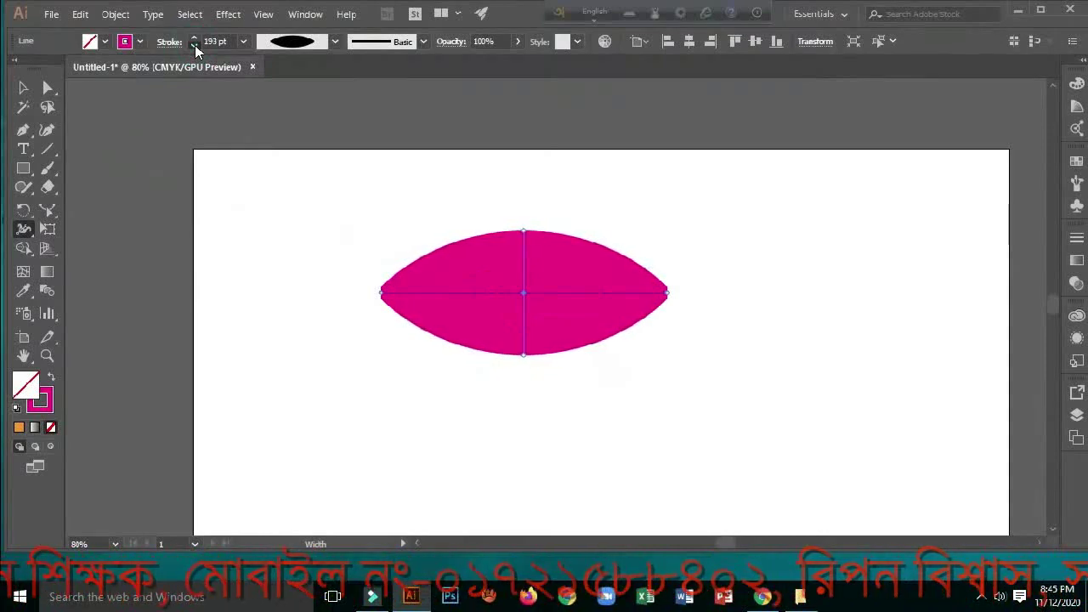
{"action": "left_click", "coordinate": [194, 45]}
{"action": "left_click", "coordinate": [195, 45]}
{"action": "left_click", "coordinate": [194, 45]}
{"action": "left_click", "coordinate": [195, 45]}
{"action": "left_click", "coordinate": [195, 45]}
{"action": "left_click", "coordinate": [194, 45]}
{"action": "left_click", "coordinate": [195, 45]}
{"action": "left_click", "coordinate": [195, 45]}
{"action": "left_click", "coordinate": [194, 45]}
{"action": "left_click", "coordinate": [195, 45]}
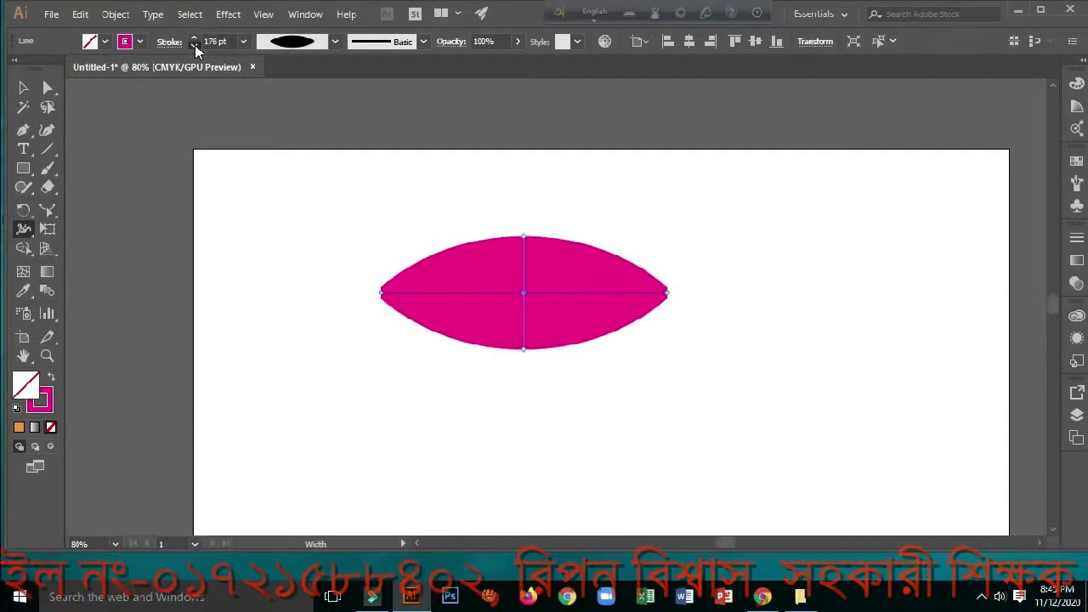
{"action": "left_click", "coordinate": [194, 45]}
{"action": "left_click", "coordinate": [195, 45]}
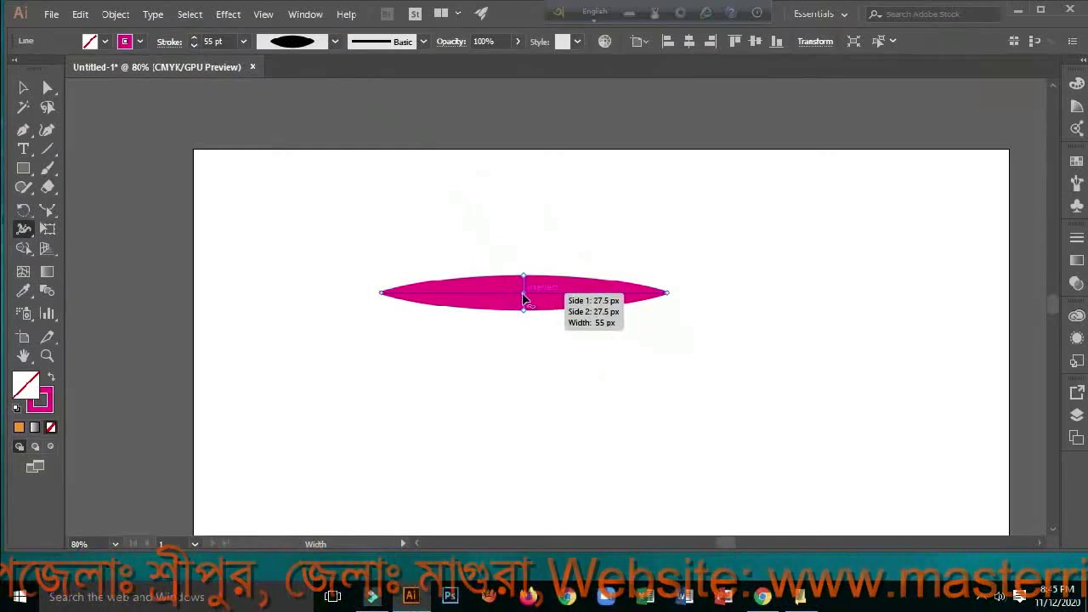
Slide the midpoint width point close to the line's right end and widen the stroke near its left end to about 305 pt
{"action": "left_click_drag", "start_coordinate": [530, 295], "coordinate": [660, 314]}
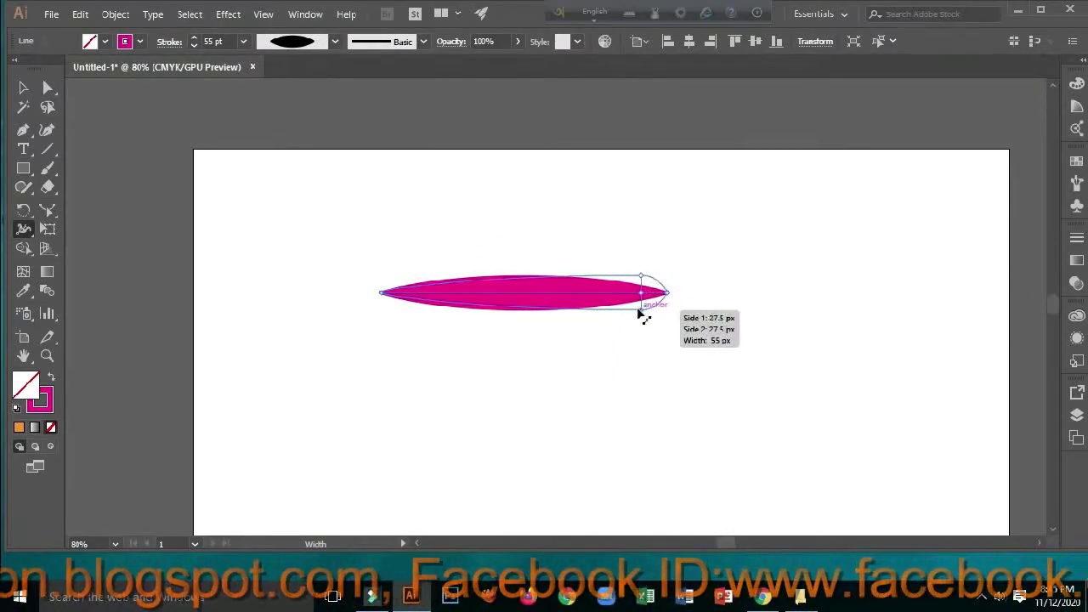
{"action": "left_click_drag", "start_coordinate": [642, 315], "coordinate": [643, 314]}
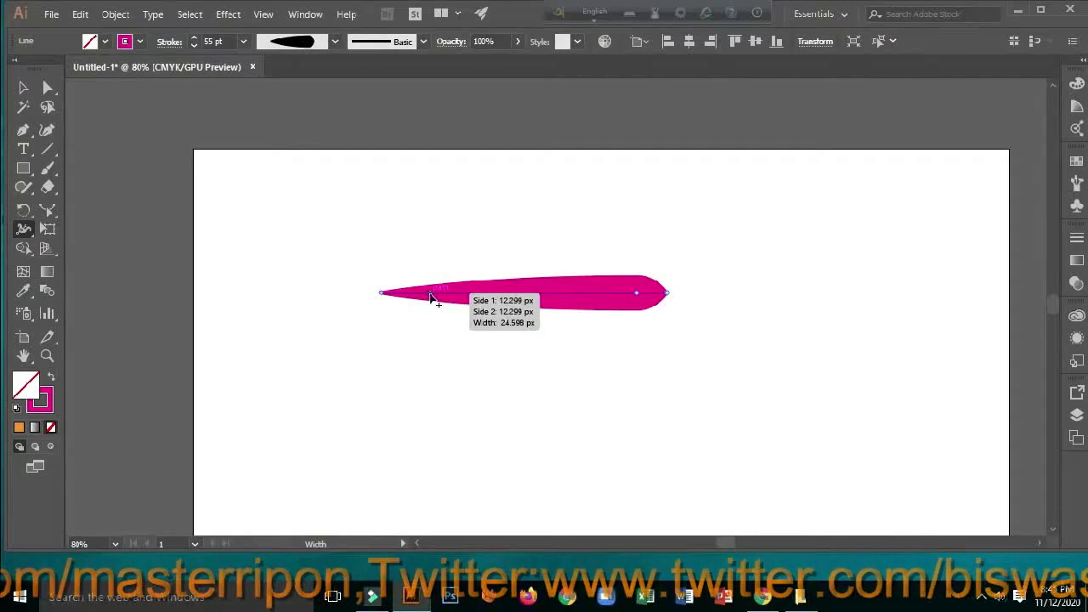
{"action": "left_click_drag", "start_coordinate": [431, 293], "coordinate": [440, 196]}
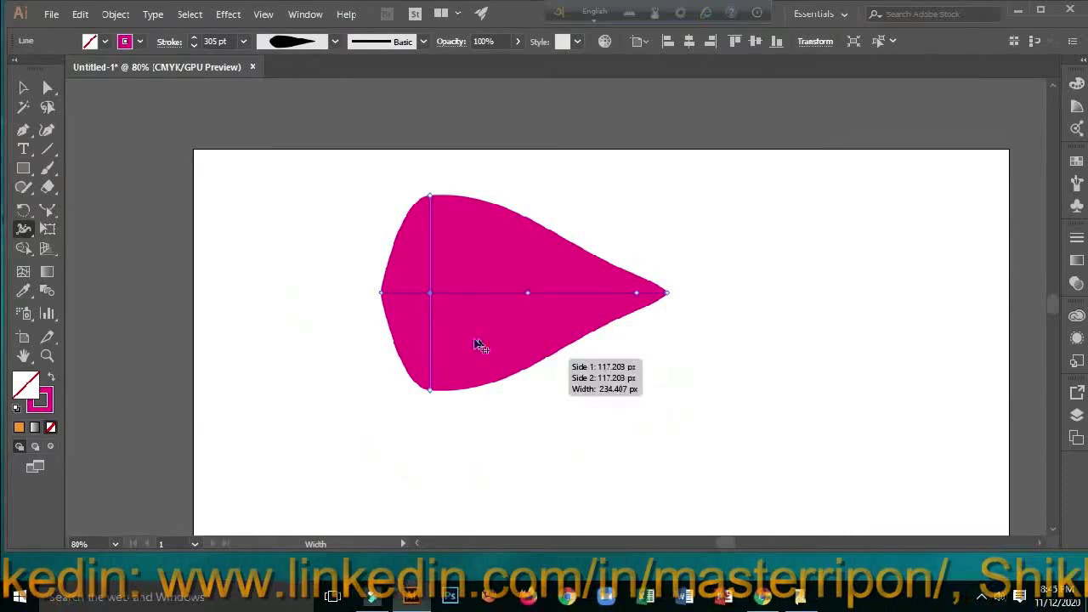
Pinch the stroke with added width points just inside the line's left tip and shortly before its right end
{"action": "left_click", "coordinate": [403, 292]}
{"action": "left_click_drag", "start_coordinate": [405, 289], "coordinate": [406, 267]}
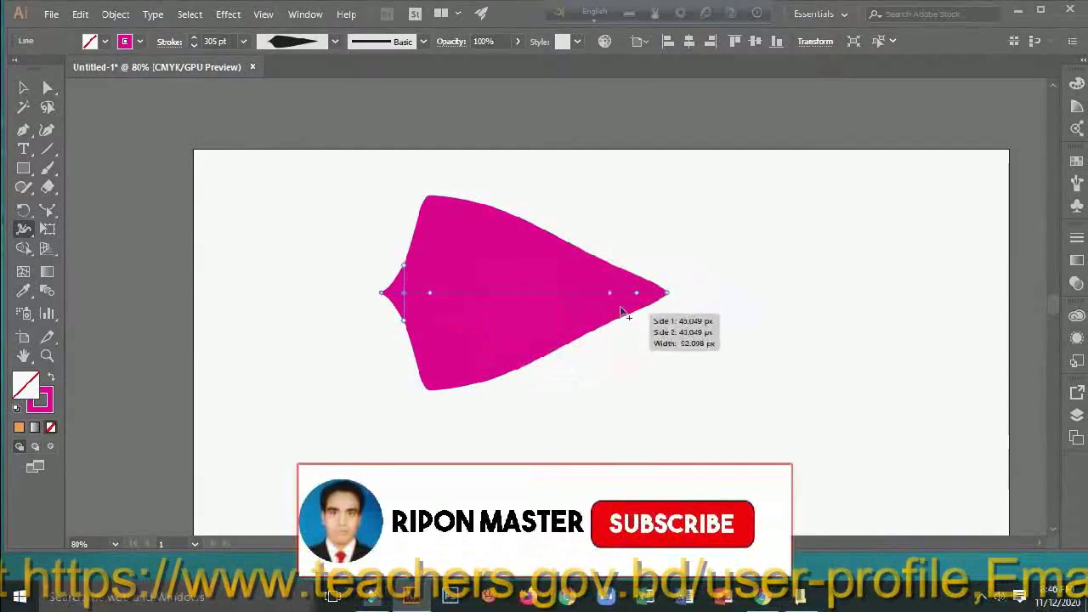
{"action": "left_click", "coordinate": [601, 298]}
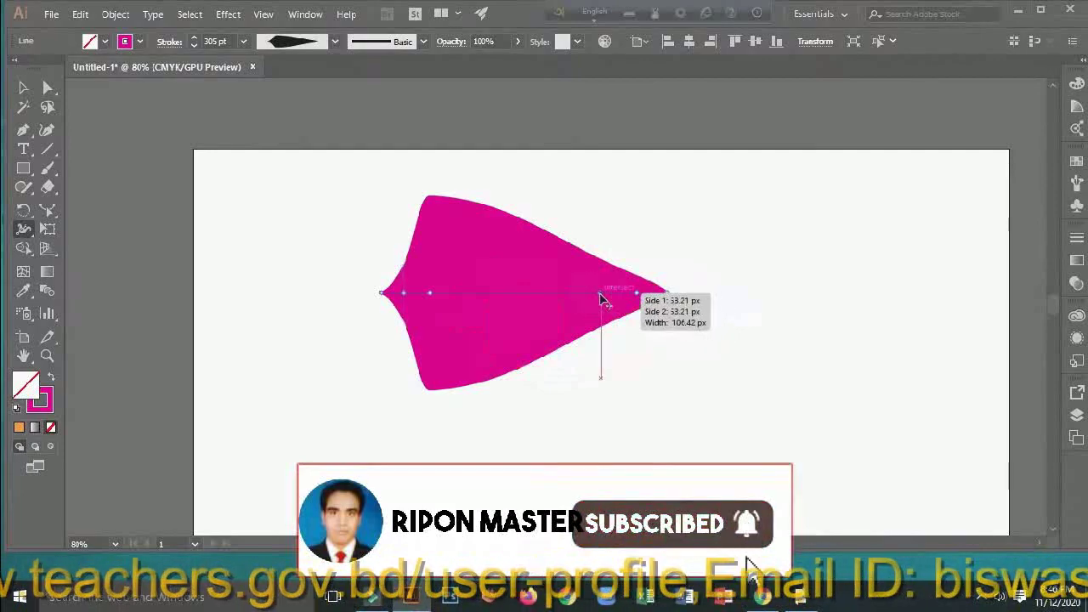
{"action": "left_click_drag", "start_coordinate": [599, 291], "coordinate": [599, 280]}
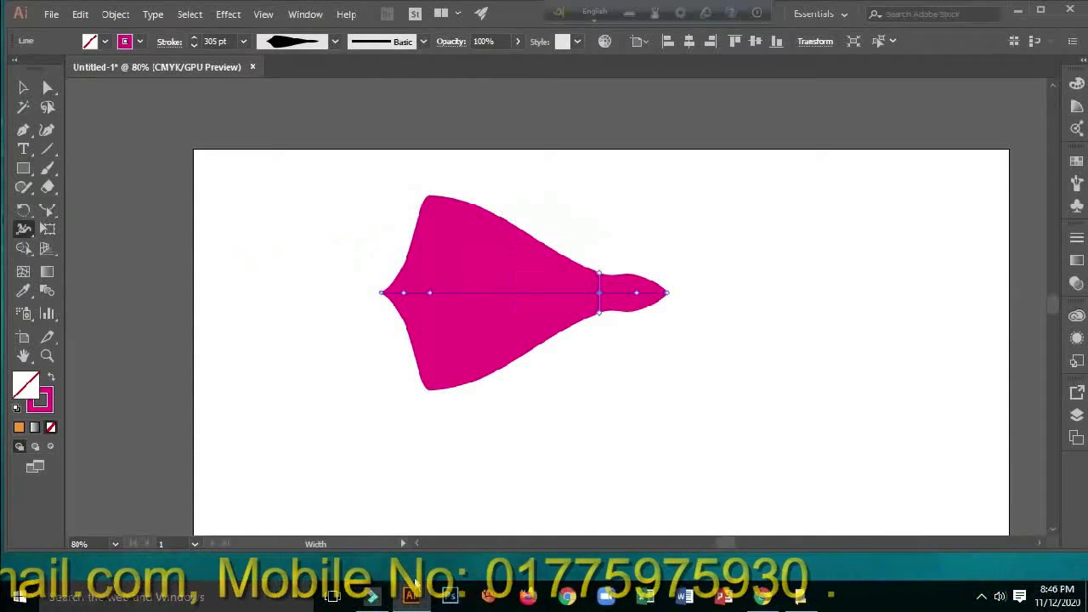
Select the reshaped magenta line and delete it from the artboard
{"action": "mouse_move", "coordinate": [374, 601]}
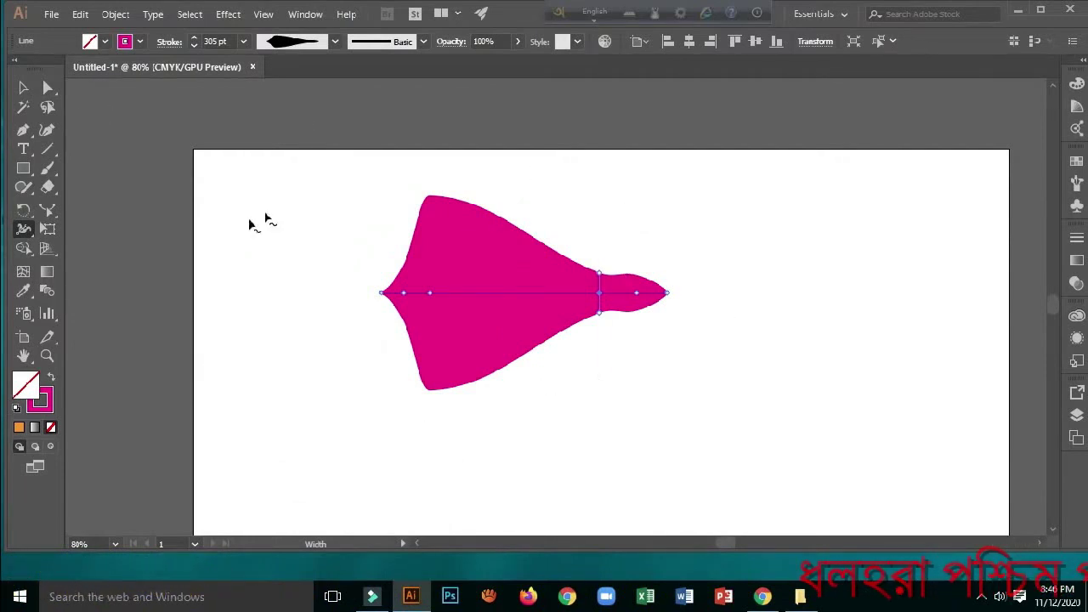
{"action": "left_click", "coordinate": [23, 87]}
{"action": "left_click_drag", "start_coordinate": [378, 181], "coordinate": [762, 492]}
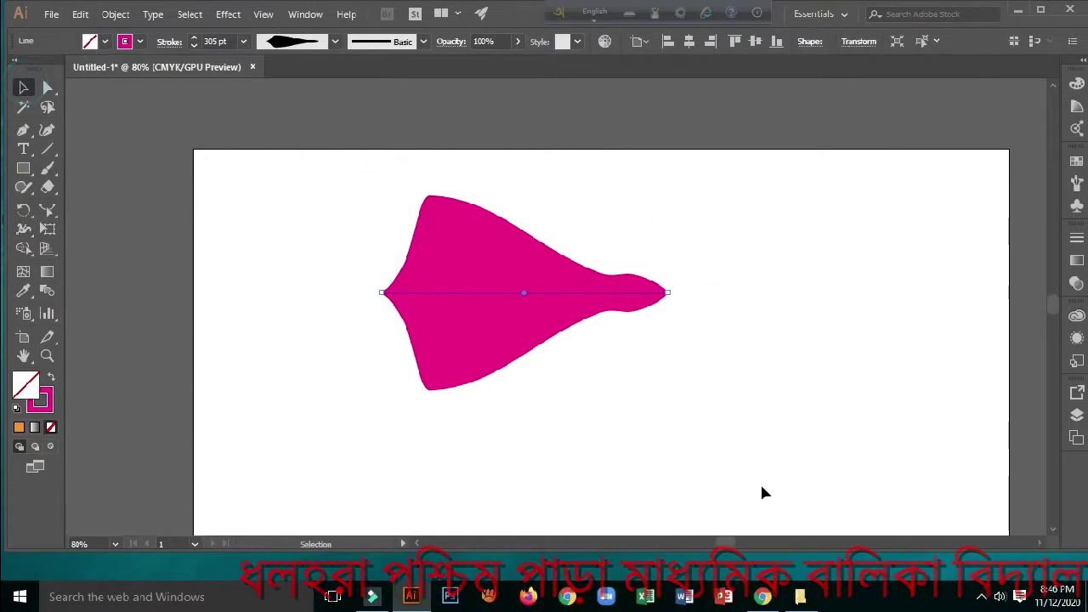
{"action": "key", "text": "Delete"}
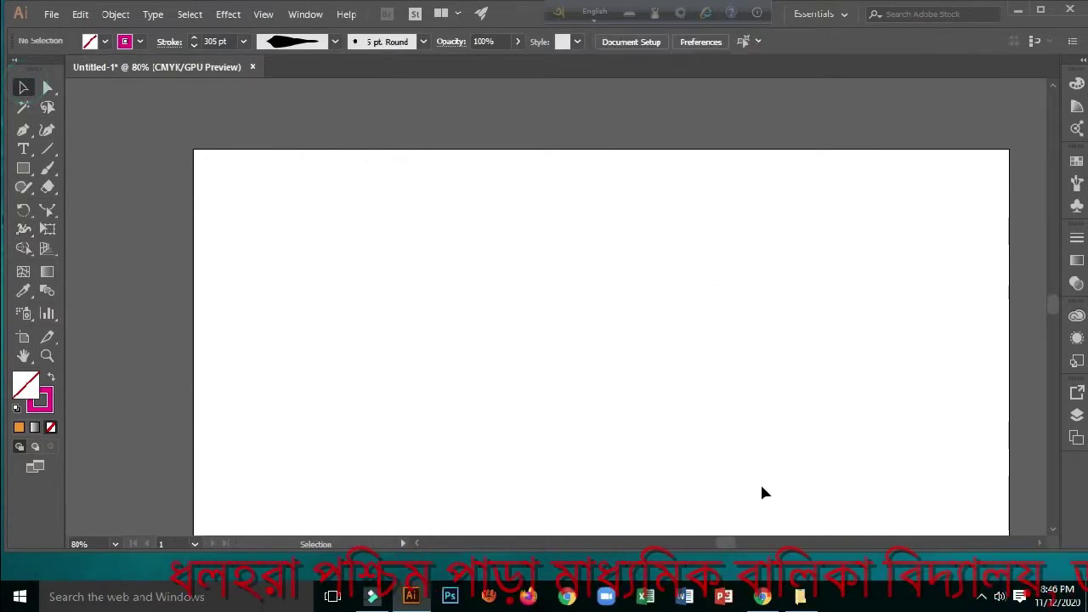
Draw a rectangle in the middle of the artboard and fill it with cyan
{"action": "left_click", "coordinate": [23, 172]}
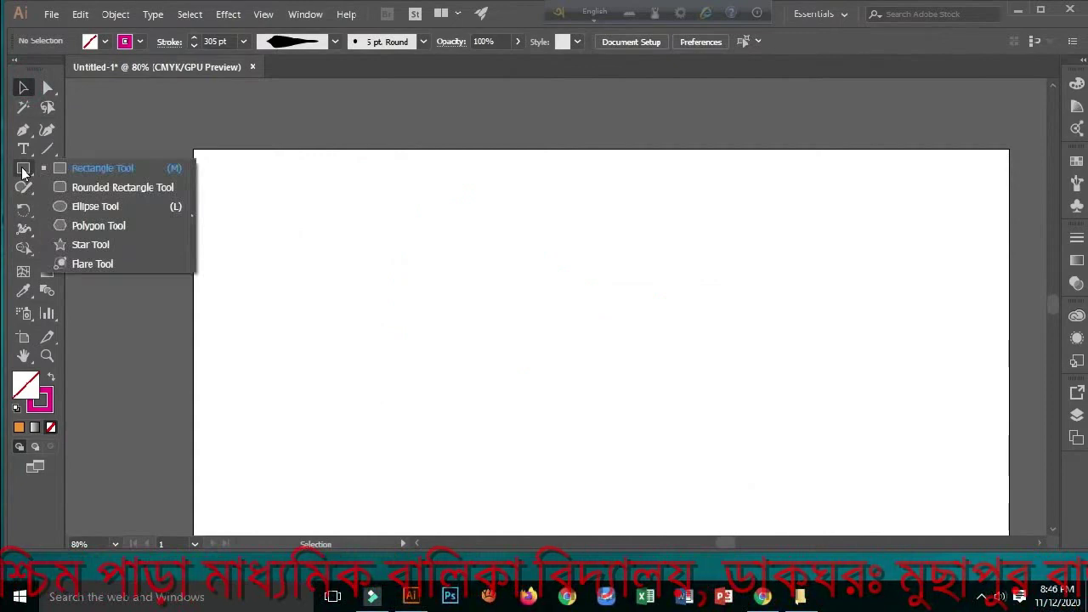
{"action": "left_click", "coordinate": [98, 169]}
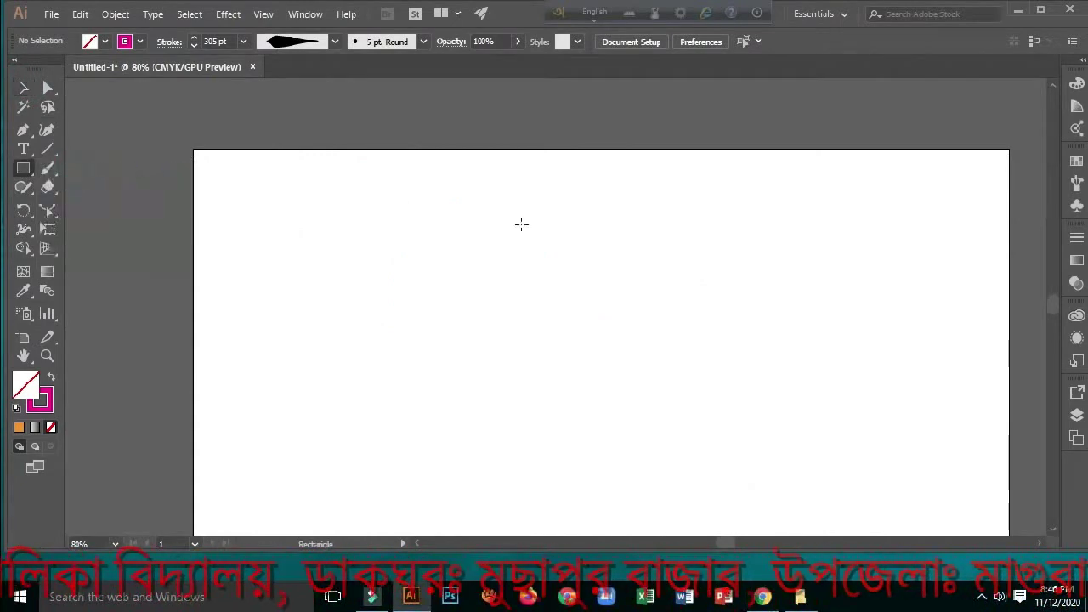
{"action": "left_click_drag", "start_coordinate": [486, 288], "coordinate": [734, 475]}
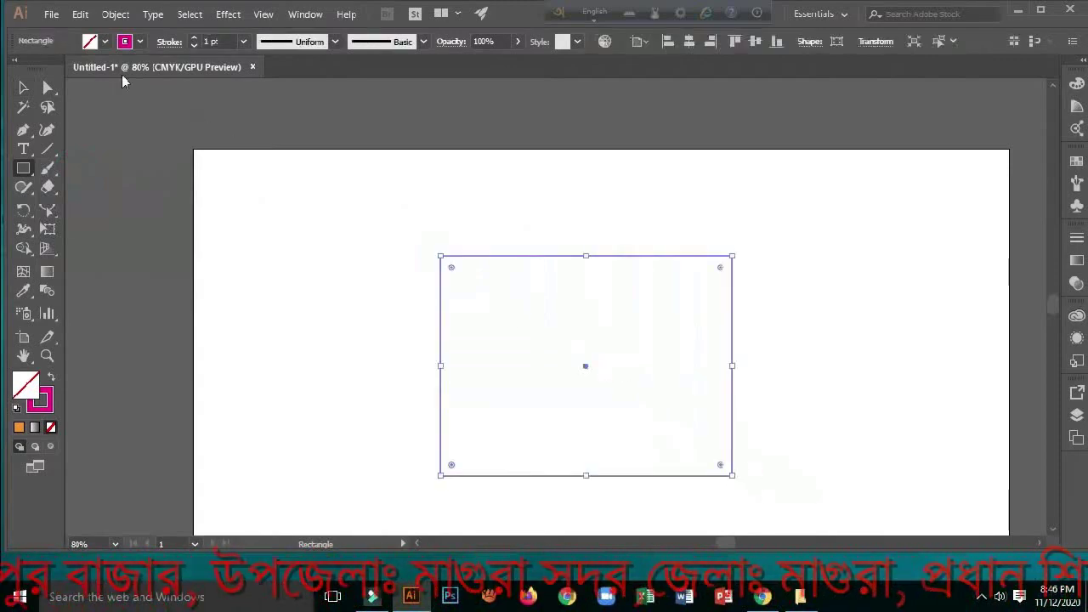
{"action": "left_click", "coordinate": [106, 42]}
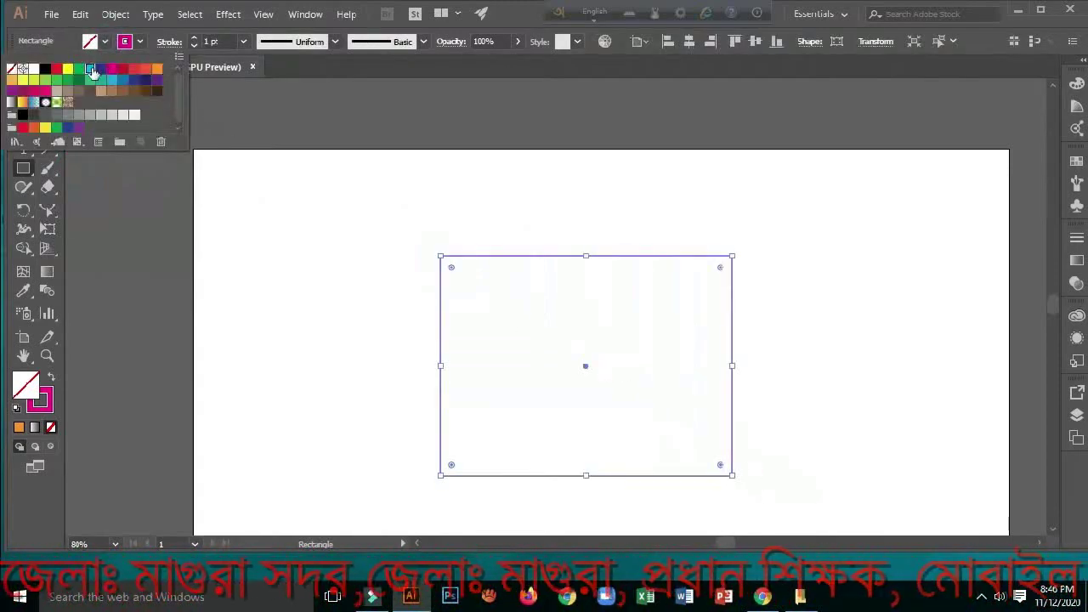
{"action": "left_click", "coordinate": [90, 69]}
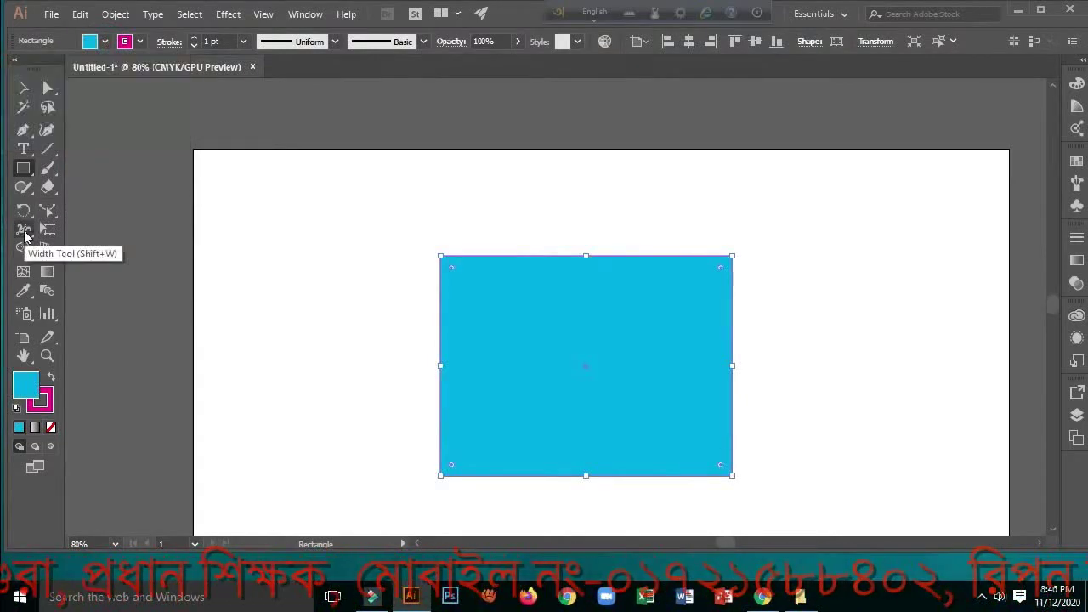
Widen the rectangle's stroke at the midpoint of its top edge to about 337.5 pt with the Width tool
{"action": "left_click", "coordinate": [25, 232]}
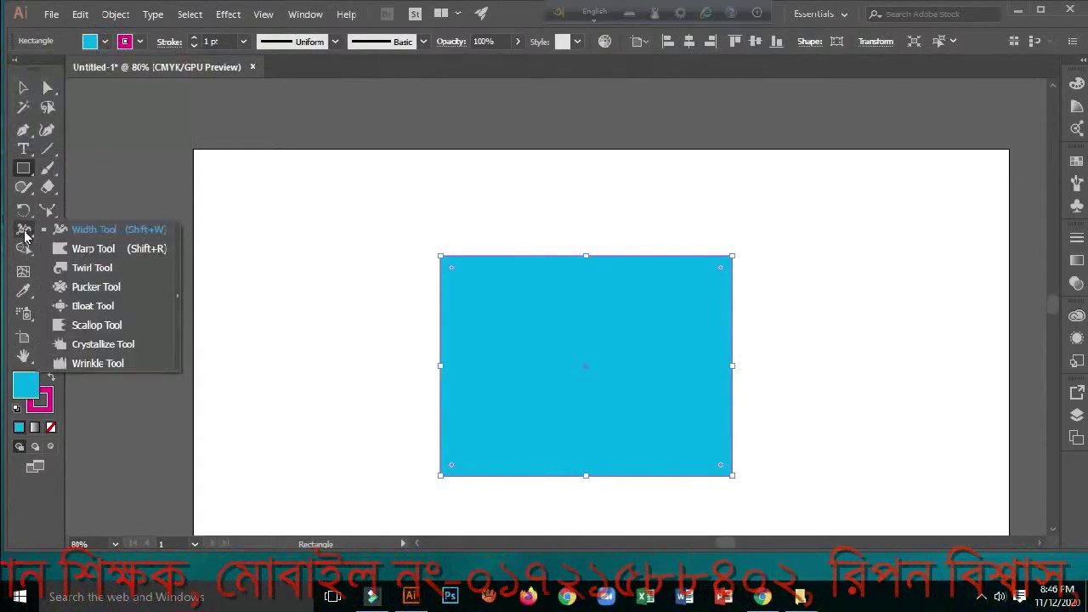
{"action": "left_click", "coordinate": [102, 230]}
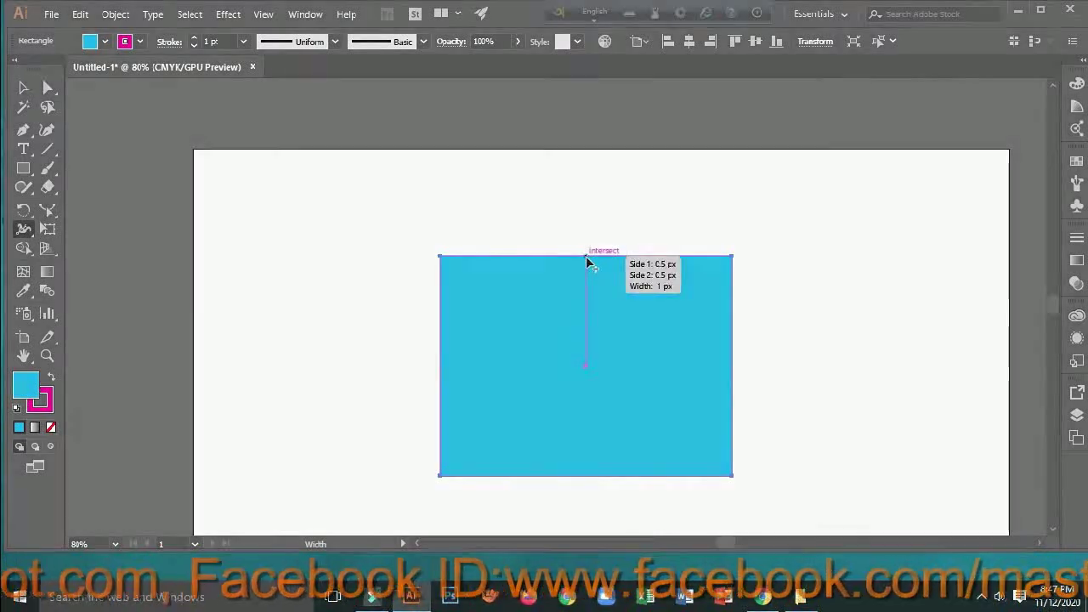
{"action": "left_click_drag", "start_coordinate": [586, 259], "coordinate": [586, 153]}
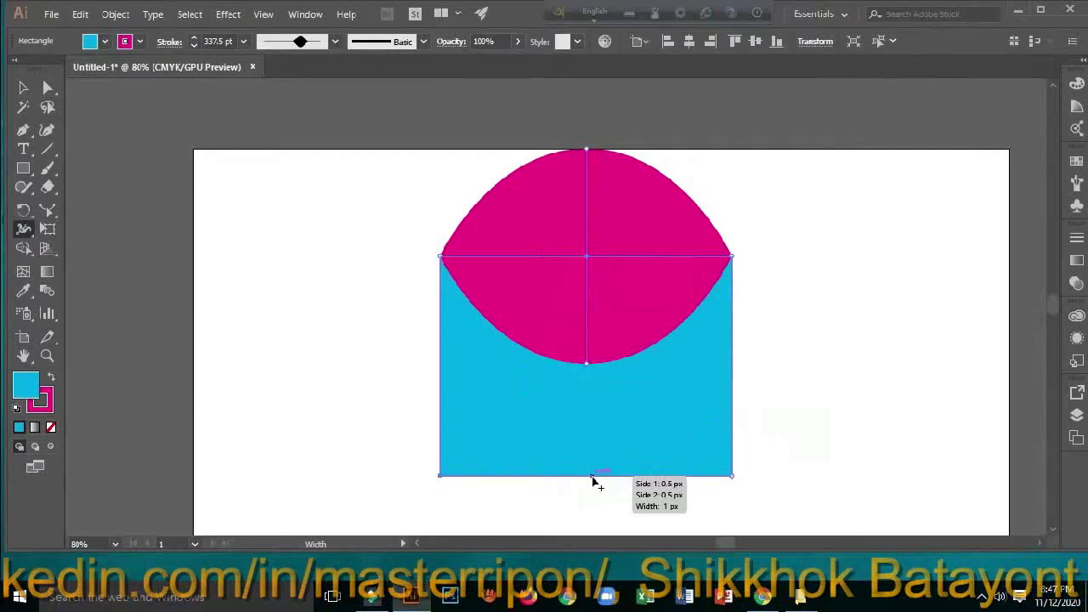
Widen the stroke at the middle of the rectangle's bottom edge and pinch it with width points near the edge's right and left ends
{"action": "left_click_drag", "start_coordinate": [593, 483], "coordinate": [596, 506]}
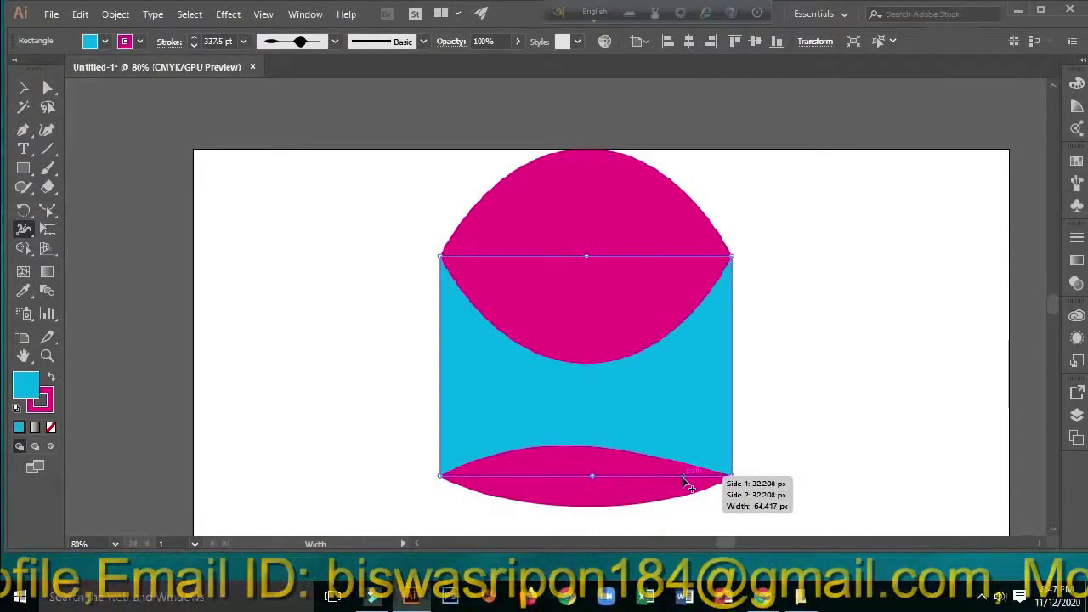
{"action": "mouse_move", "coordinate": [684, 482]}
{"action": "left_mouse_down"}
{"action": "mouse_move", "coordinate": [684, 494]}
{"action": "mouse_move", "coordinate": [683, 473]}
{"action": "left_mouse_up"}
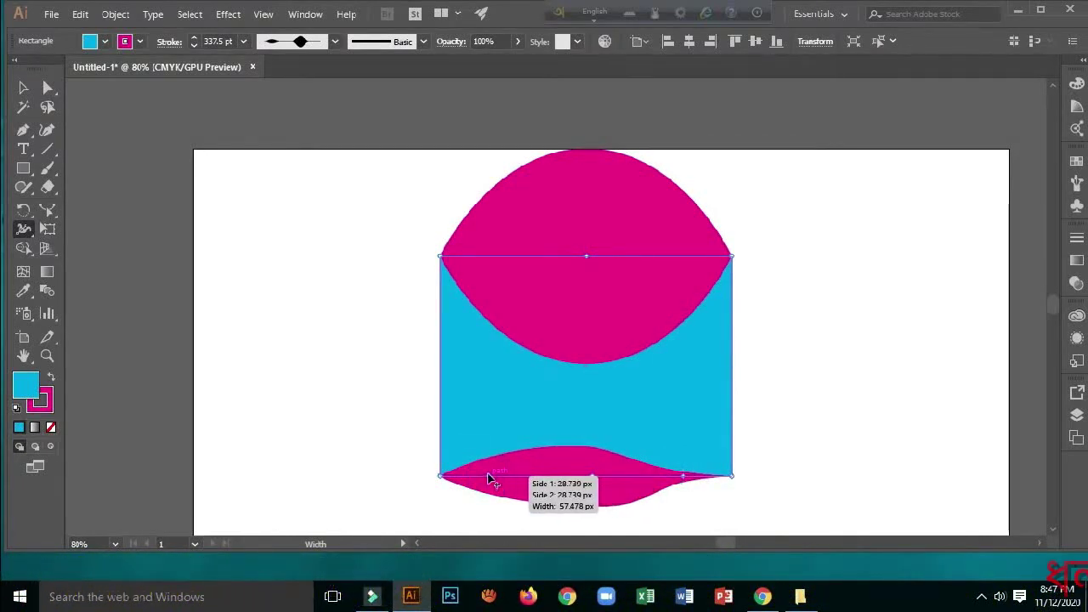
{"action": "left_click_drag", "start_coordinate": [490, 475], "coordinate": [490, 474]}
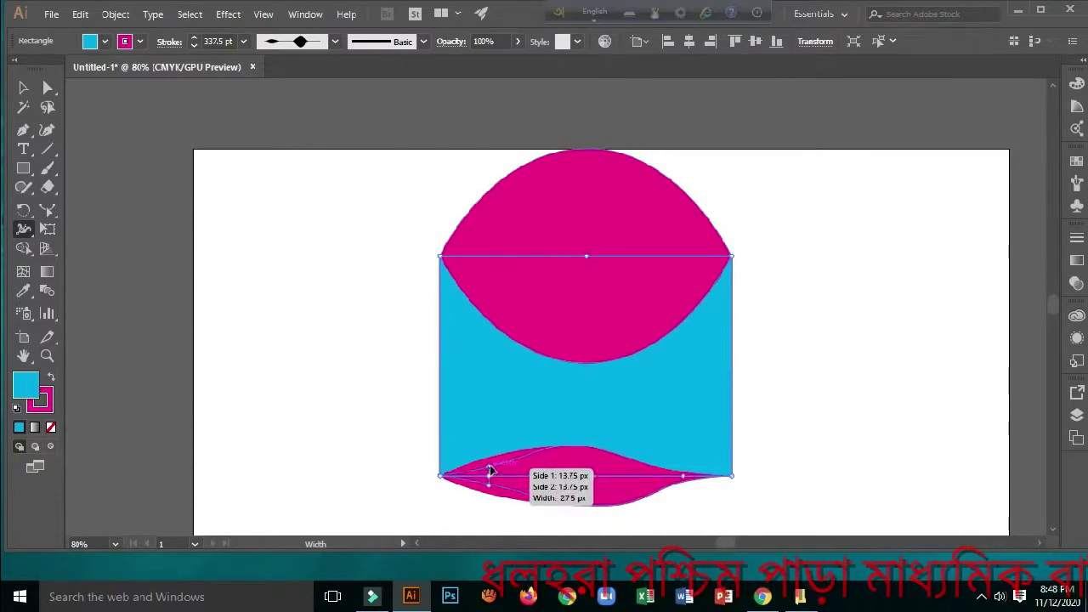
{"action": "left_click_drag", "start_coordinate": [489, 470], "coordinate": [495, 481]}
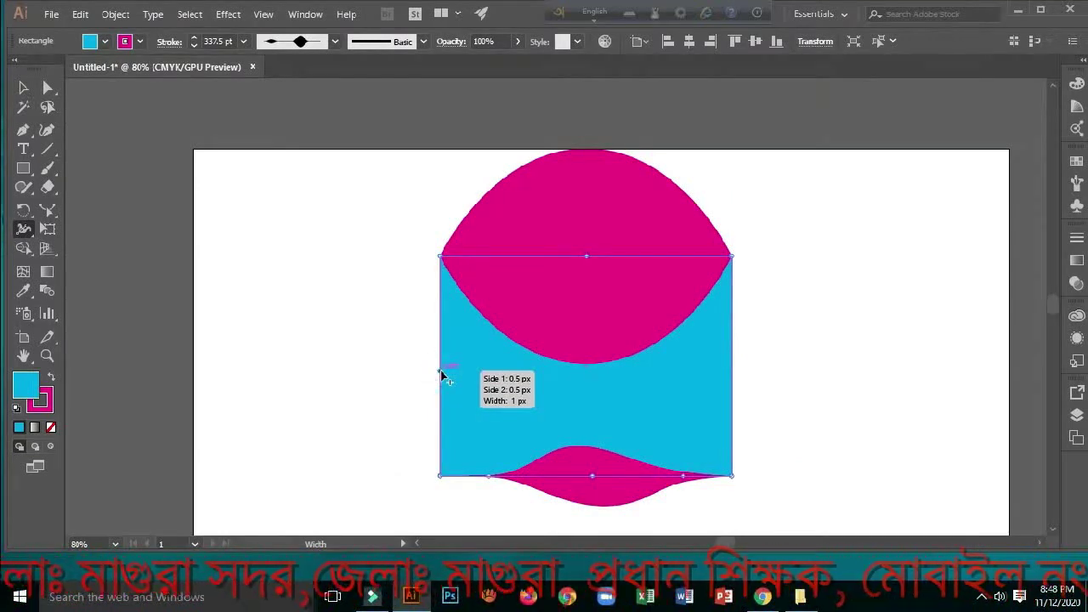
Bulge the rectangle's stroke outward at the midpoints of its left and right edges with the Width tool
{"action": "left_click_drag", "start_coordinate": [433, 373], "coordinate": [407, 380]}
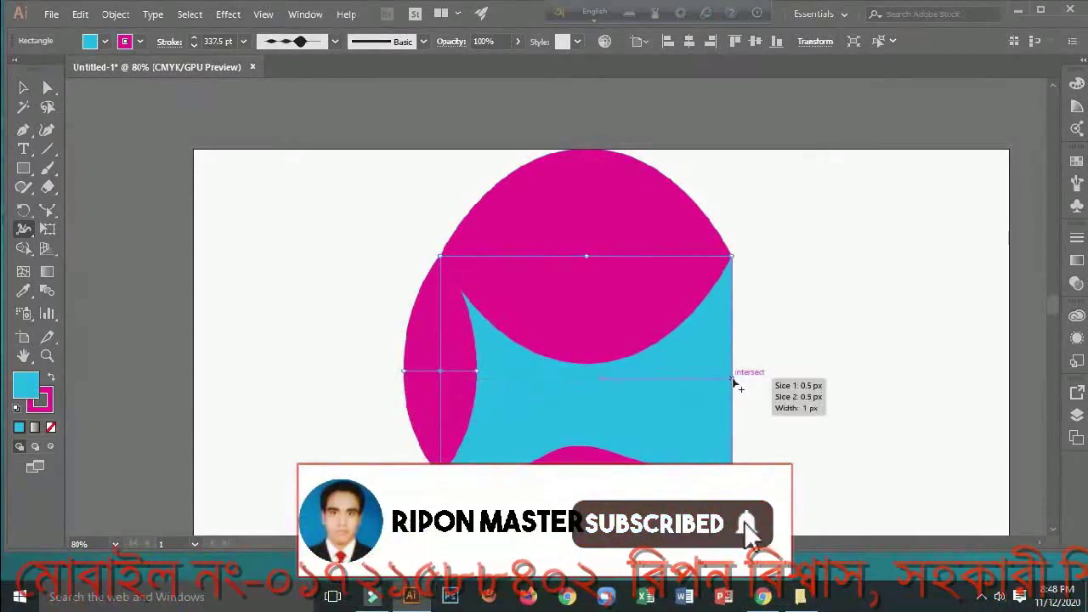
{"action": "left_click_drag", "start_coordinate": [742, 383], "coordinate": [772, 385]}
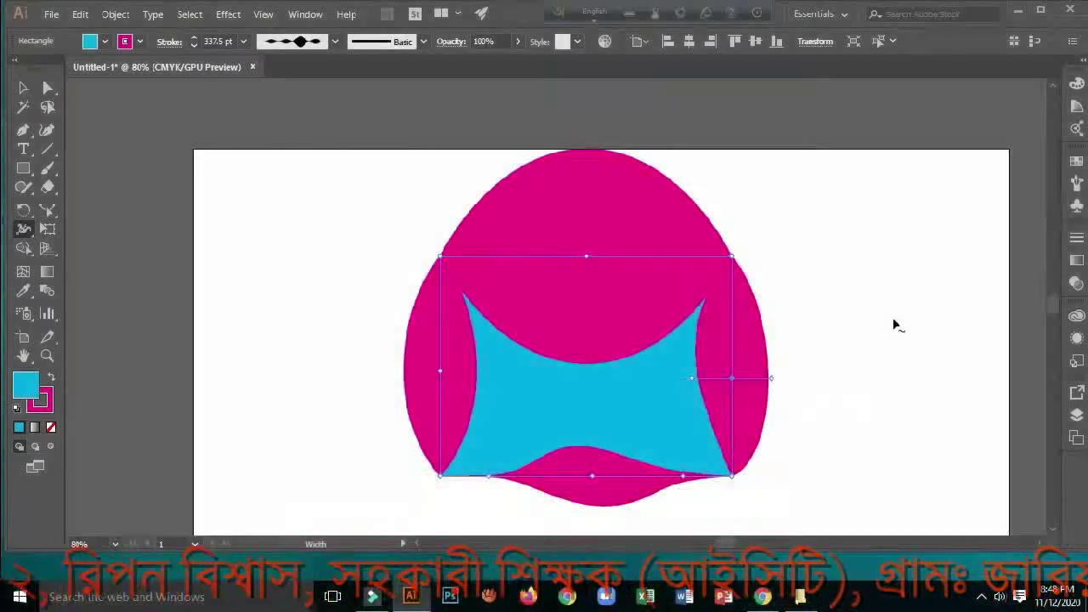
Select the reshaped rectangle and delete it from the artboard
{"action": "key", "text": "v"}
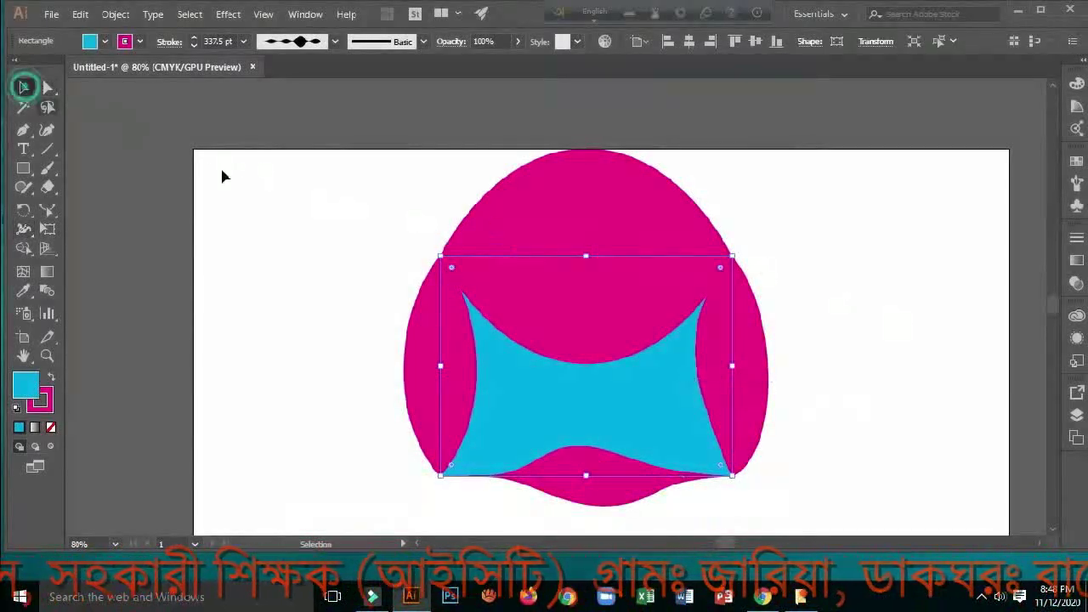
{"action": "left_click_drag", "start_coordinate": [397, 193], "coordinate": [881, 527]}
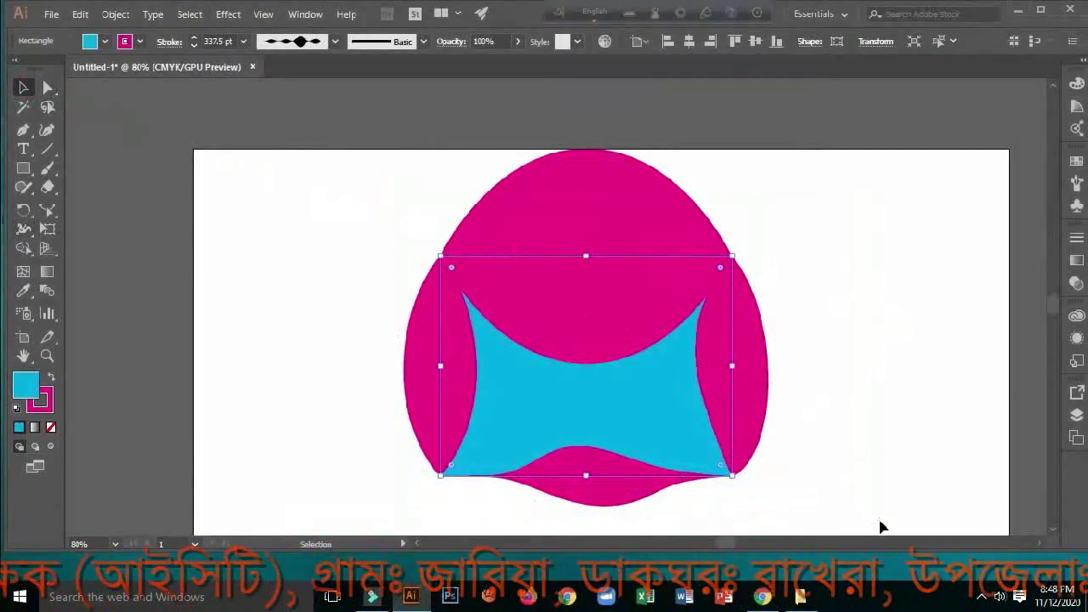
{"action": "key", "text": "Delete"}
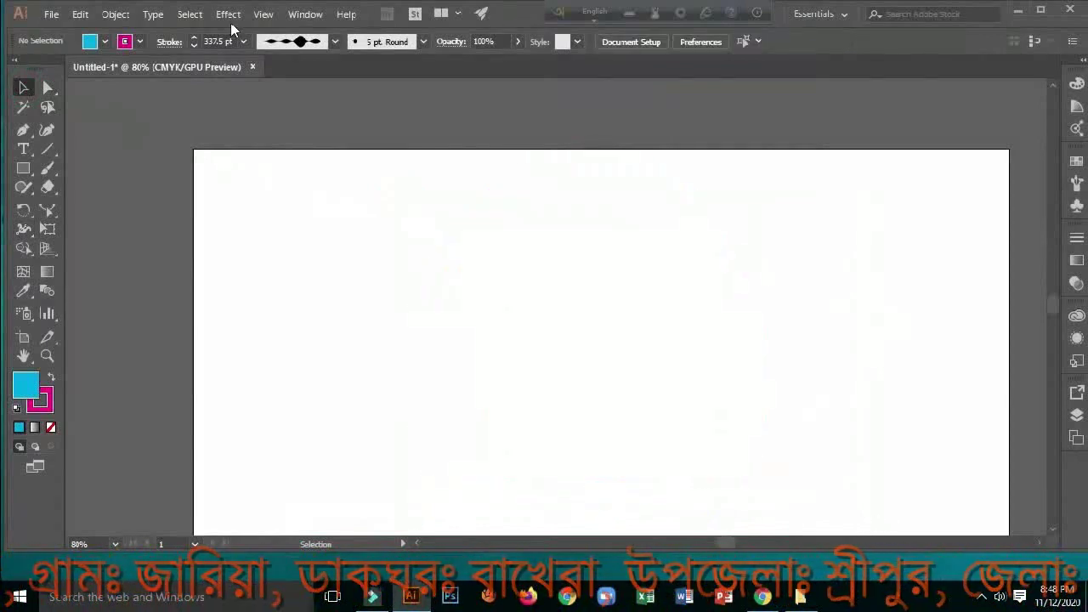
Draw a wide rounded rectangle in the upper middle of the artboard with the Rounded Rectangle tool
{"action": "left_click", "coordinate": [23, 168]}
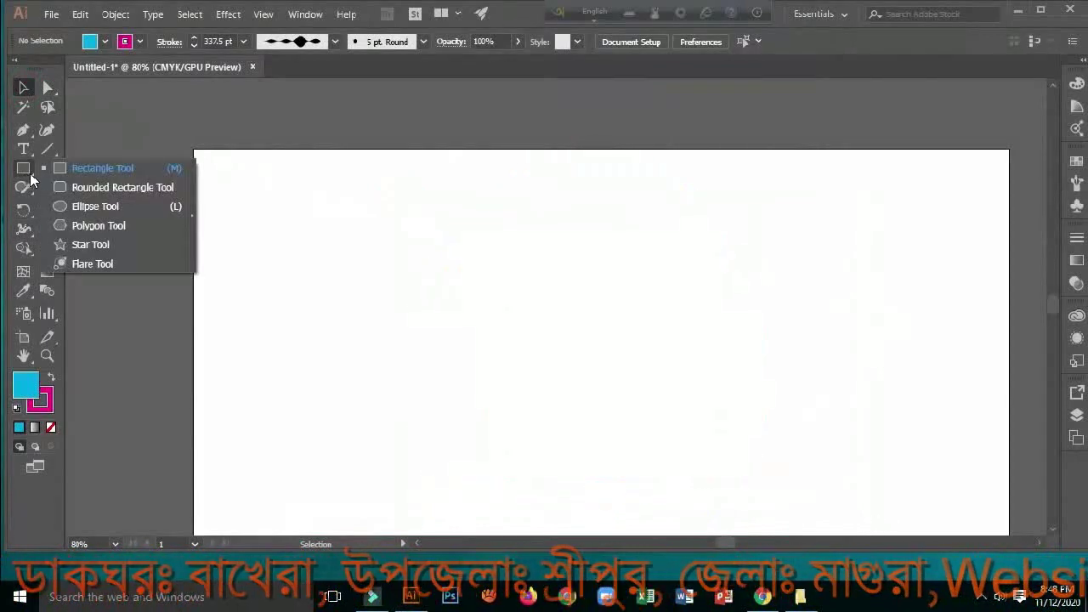
{"action": "left_click", "coordinate": [85, 187]}
{"action": "left_click_drag", "start_coordinate": [374, 230], "coordinate": [694, 420]}
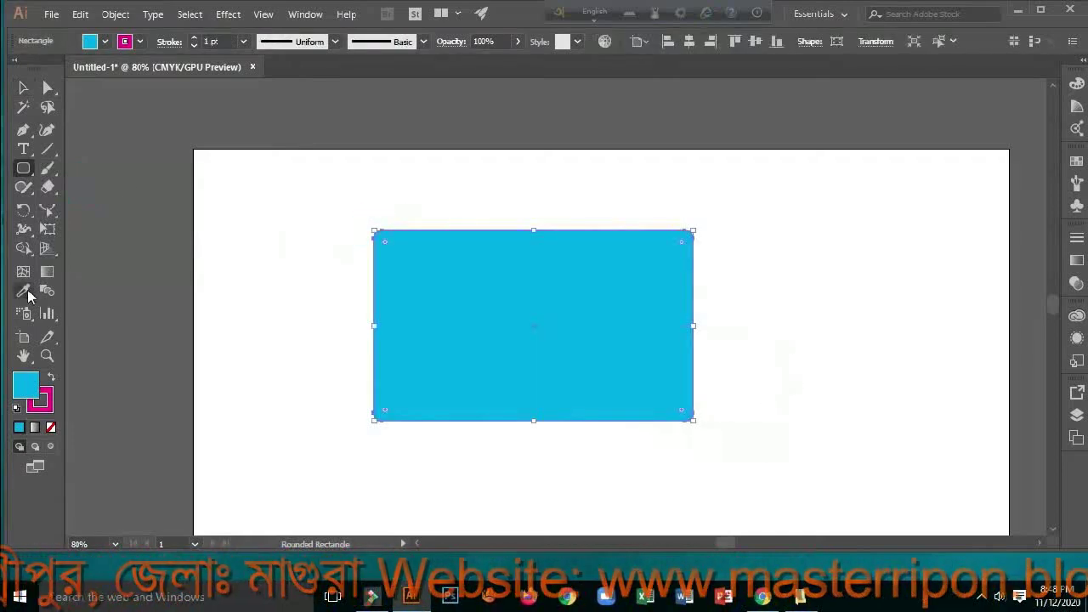
Widen the rounded rectangle's stroke at its top-left corner to about 75.7 pt with the Width tool
{"action": "left_click", "coordinate": [23, 230]}
{"action": "left_click", "coordinate": [77, 229]}
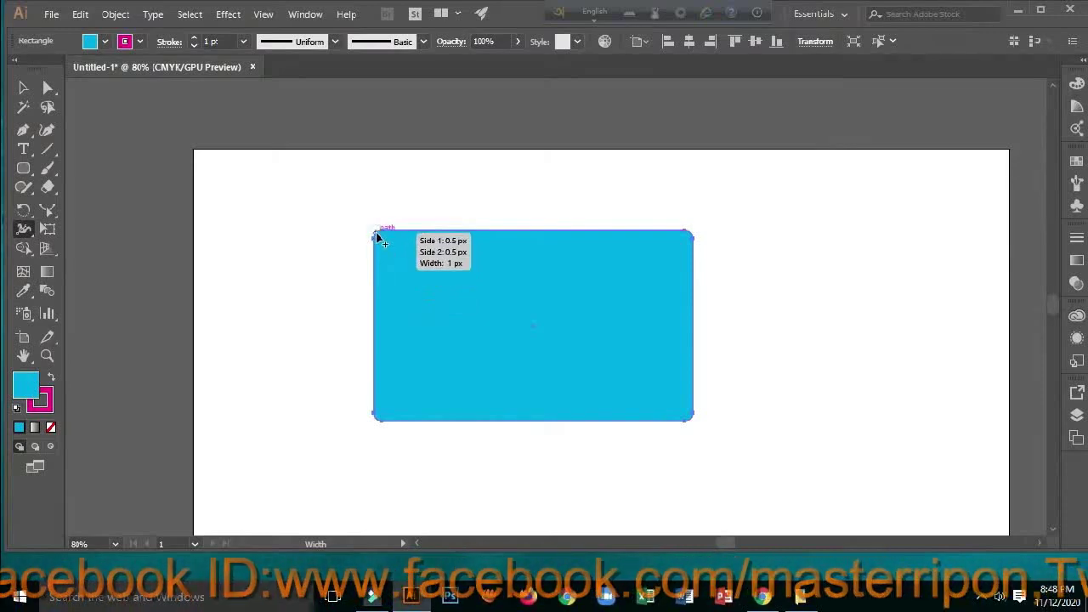
{"action": "left_click_drag", "start_coordinate": [376, 235], "coordinate": [352, 217]}
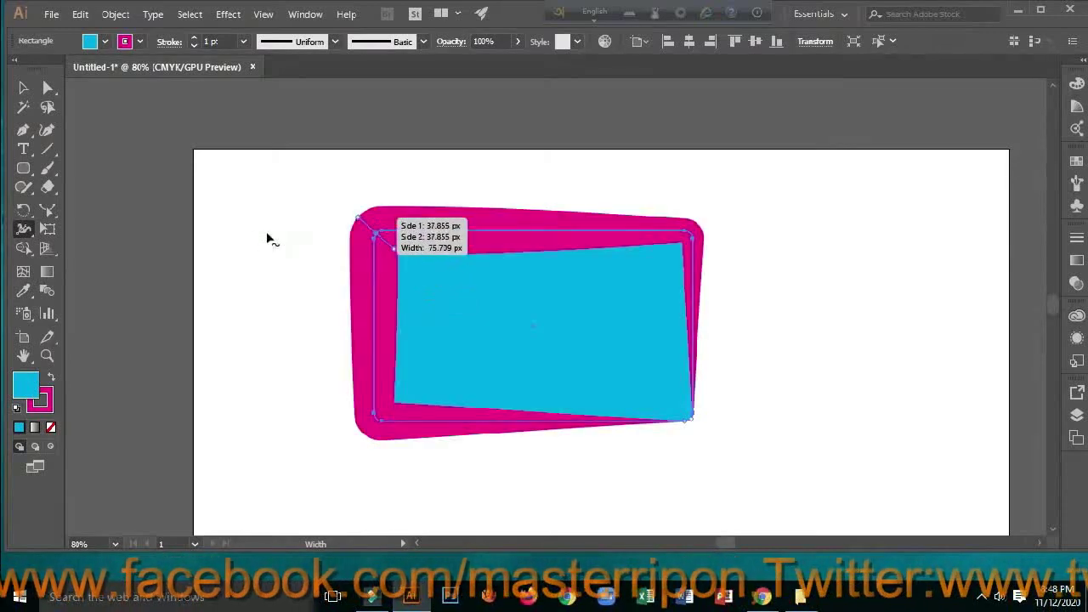
{"action": "left_click_drag", "start_coordinate": [267, 233], "coordinate": [256, 236]}
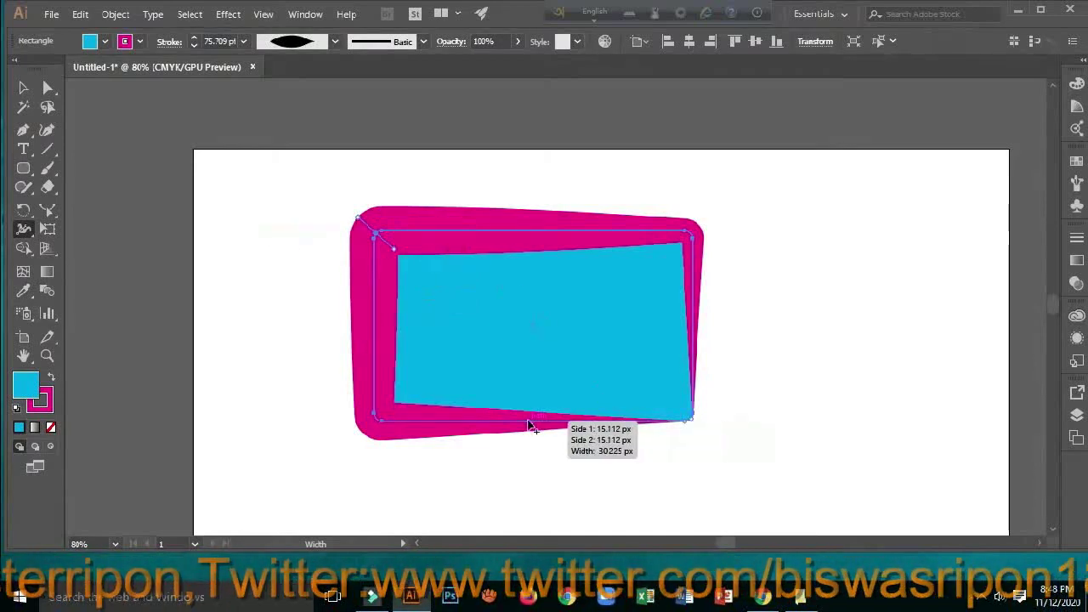
Widen the rounded rectangle's stroke at the middle of its bottom edge to about 140 pt and bulge the middle of its top edge similarly
{"action": "left_click_drag", "start_coordinate": [530, 436], "coordinate": [542, 467]}
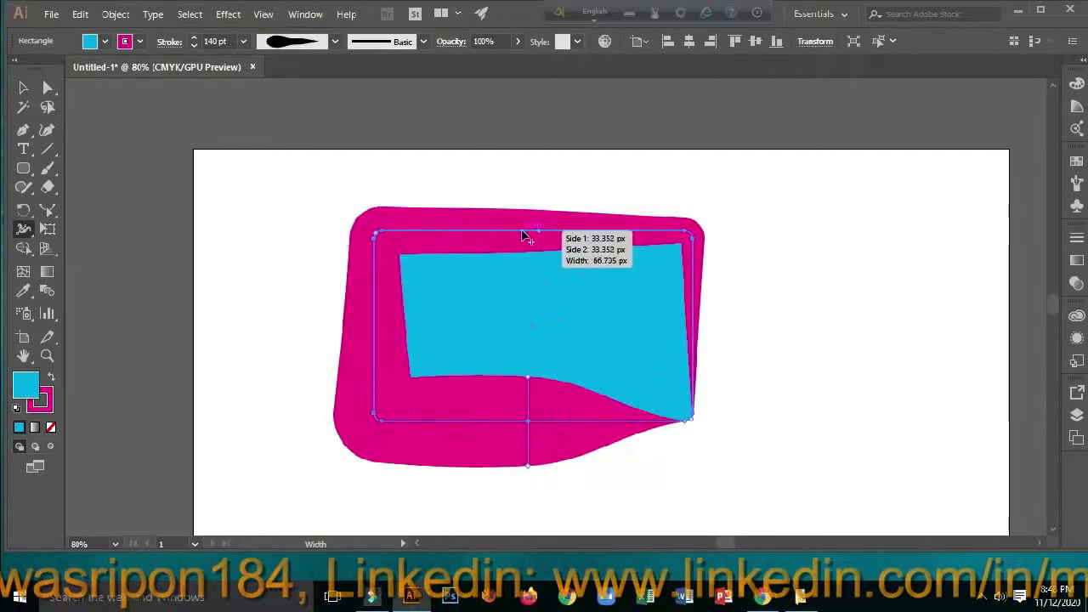
{"action": "left_click_drag", "start_coordinate": [525, 235], "coordinate": [527, 182]}
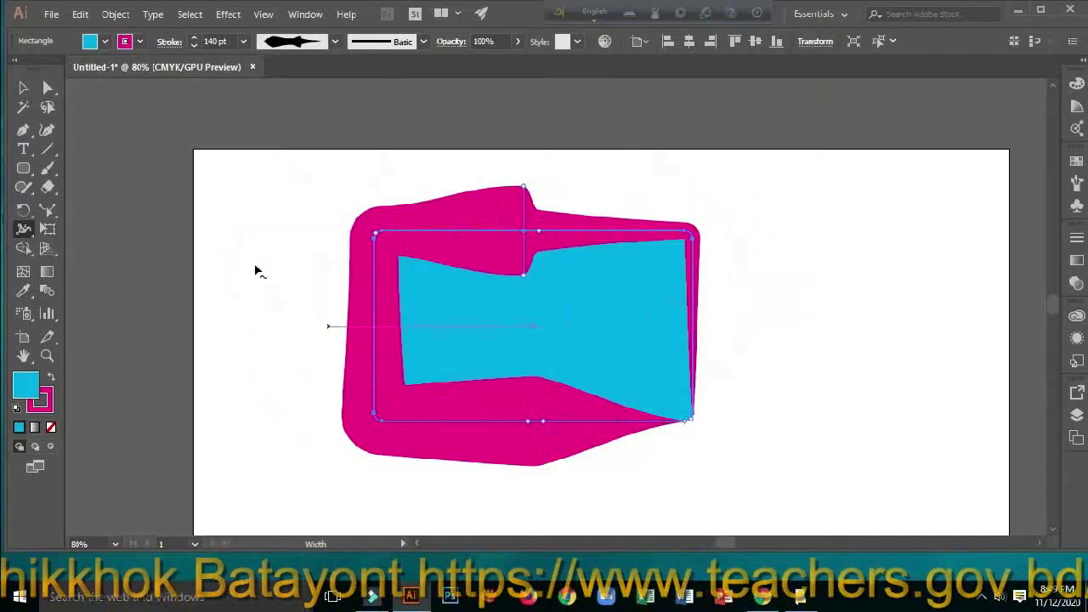
Select the reshaped rounded rectangle and delete it from the artboard
{"action": "left_click", "coordinate": [23, 86]}
{"action": "left_click_drag", "start_coordinate": [246, 177], "coordinate": [765, 534]}
{"action": "key", "text": "Delete"}
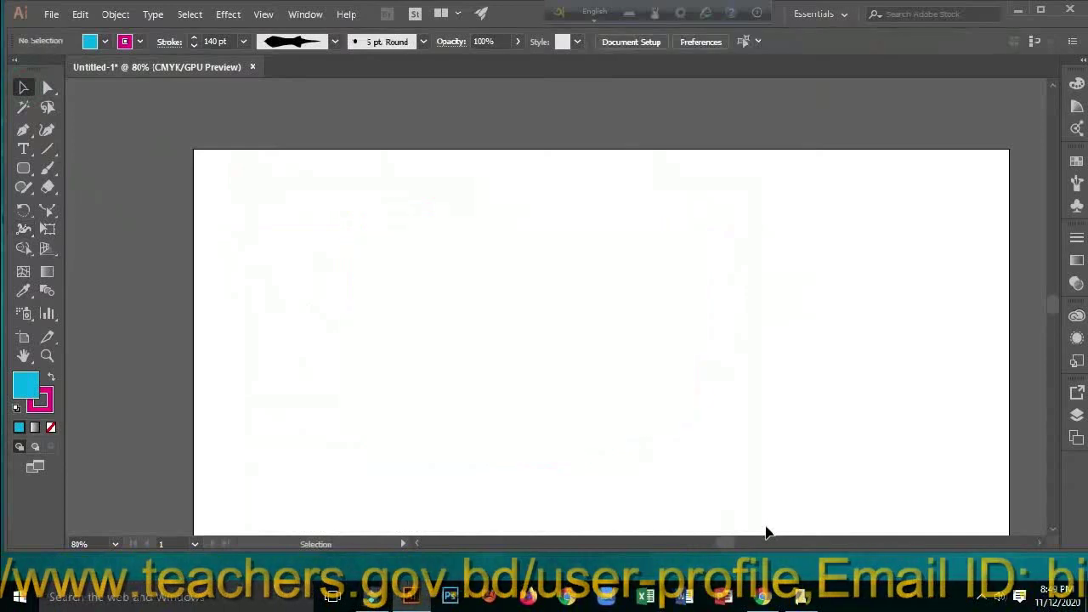
Draw a circle near the artboard's centre and widen its stroke at the upper-left of the outline to about 252 px with the Width tool
{"action": "left_click_drag", "start_coordinate": [23, 173], "coordinate": [87, 208]}
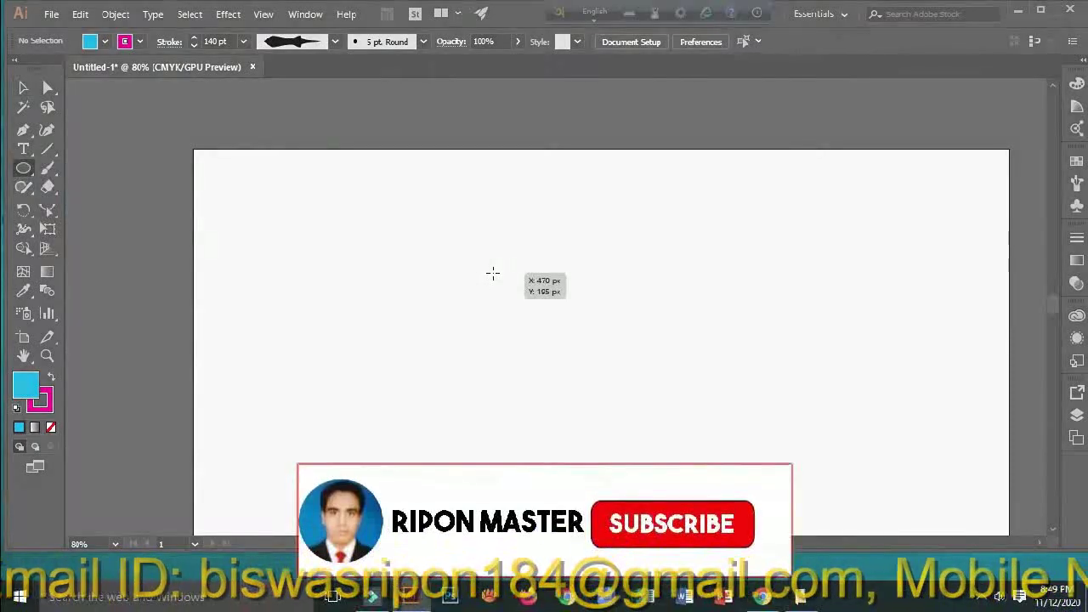
{"action": "left_click_drag", "start_coordinate": [495, 313], "coordinate": [647, 463]}
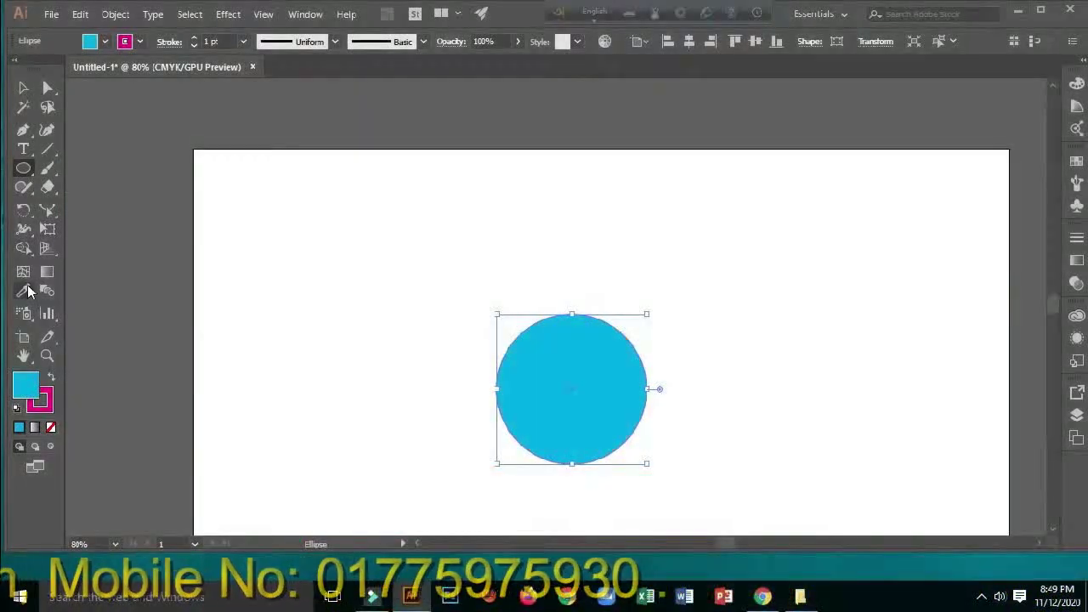
{"action": "left_click", "coordinate": [23, 229]}
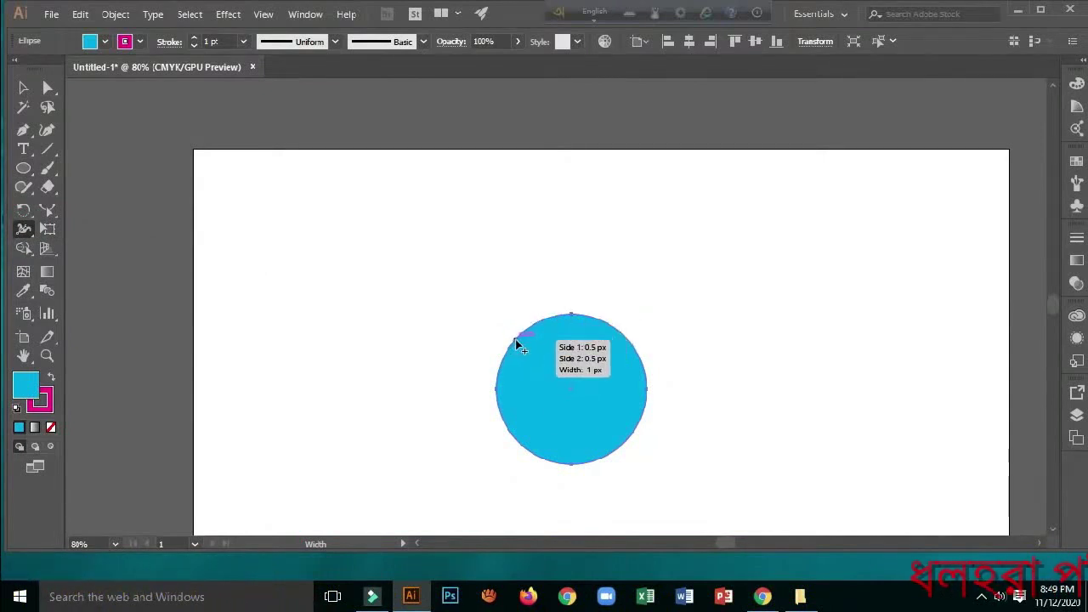
{"action": "mouse_move", "coordinate": [523, 349]}
{"action": "left_mouse_down"}
{"action": "mouse_move", "coordinate": [532, 355]}
{"action": "mouse_move", "coordinate": [493, 314]}
{"action": "mouse_move", "coordinate": [545, 361]}
{"action": "left_mouse_up"}
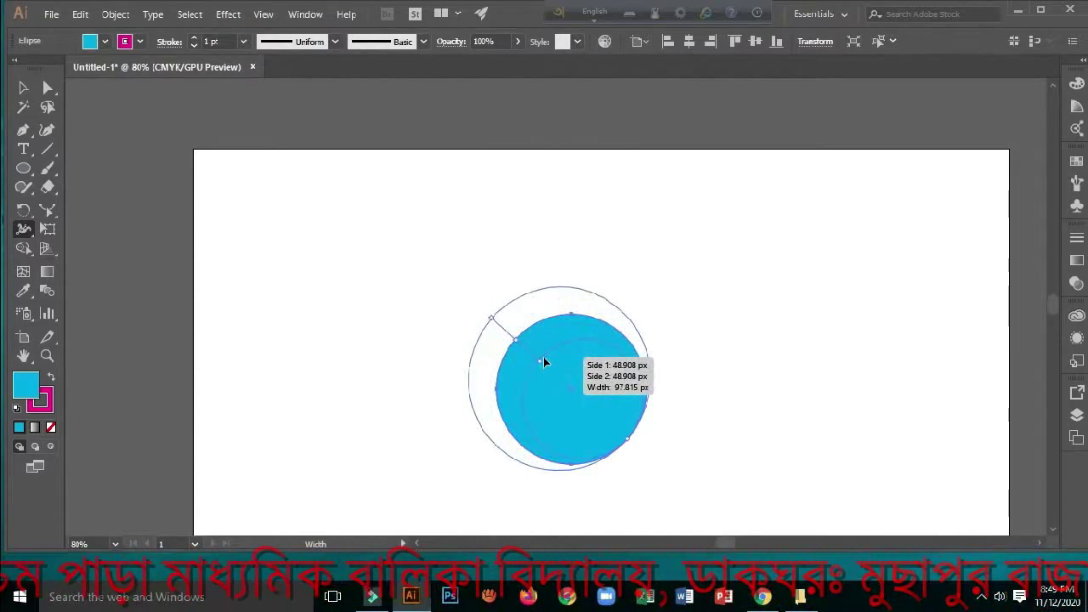
{"action": "mouse_move", "coordinate": [543, 357]}
{"action": "left_mouse_down"}
{"action": "mouse_move", "coordinate": [589, 353]}
{"action": "mouse_move", "coordinate": [603, 374]}
{"action": "left_mouse_up"}
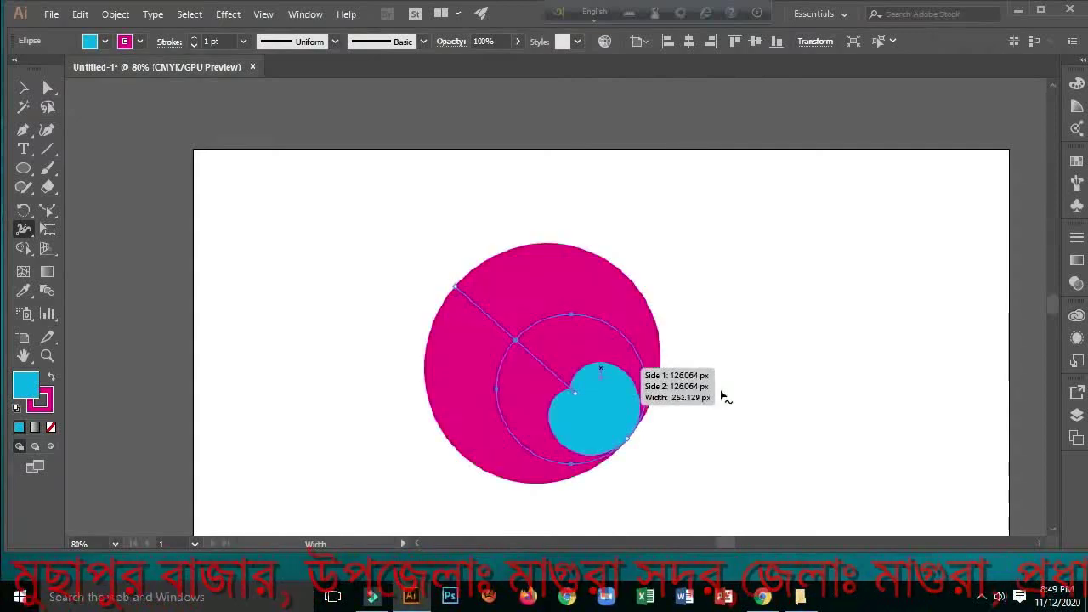
Change the circle's fill color to the orange swatch
{"action": "left_click", "coordinate": [104, 41]}
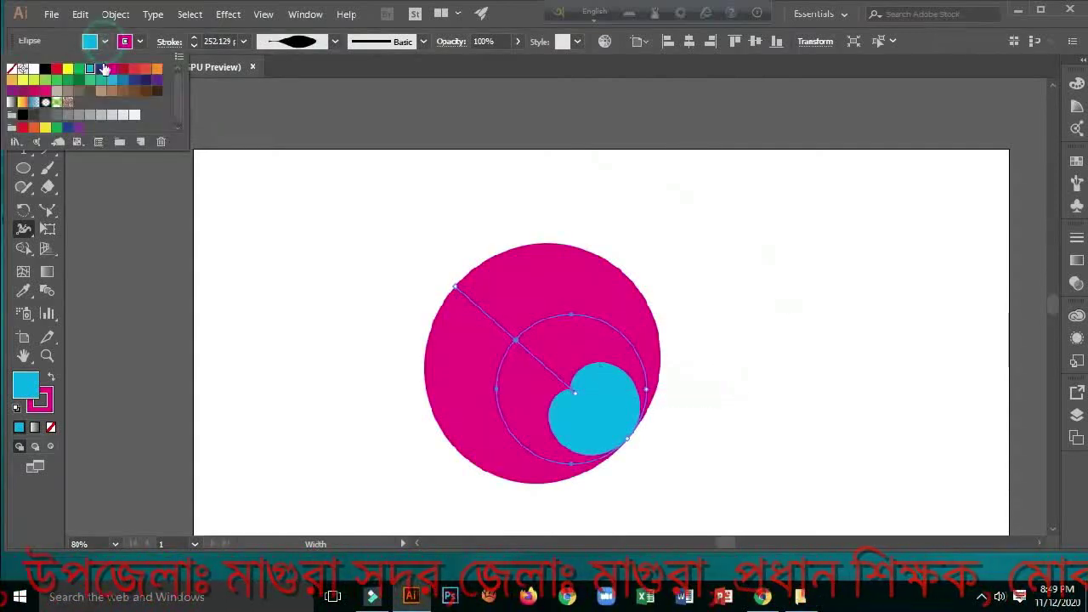
{"action": "left_click", "coordinate": [157, 70]}
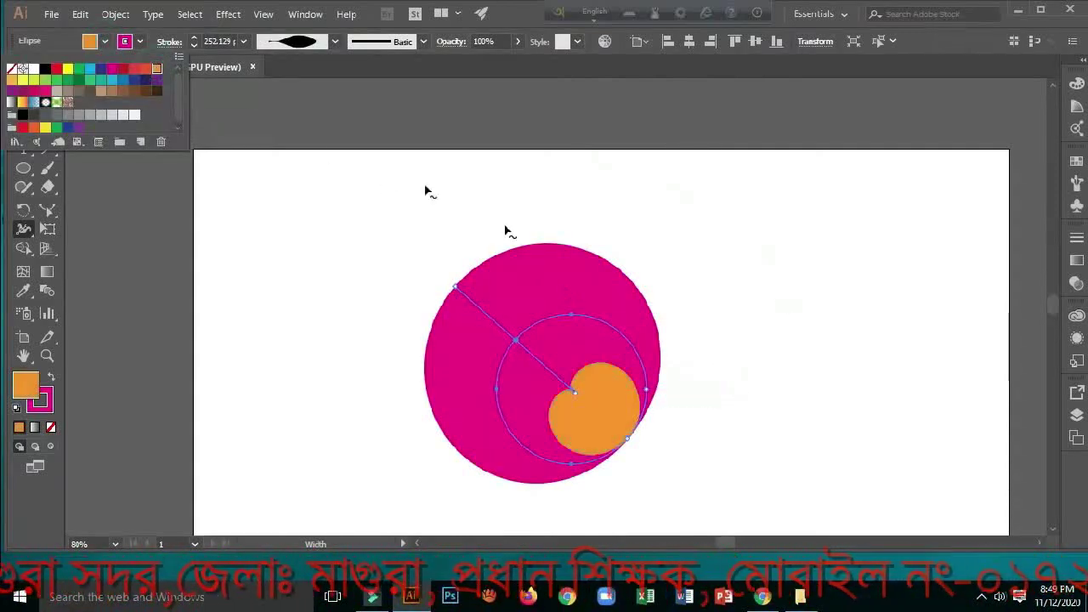
{"action": "left_click", "coordinate": [160, 216]}
Rotate the circle clockwise by about a quarter turn, to about 265.7°, and deselect it
{"action": "left_click", "coordinate": [24, 88]}
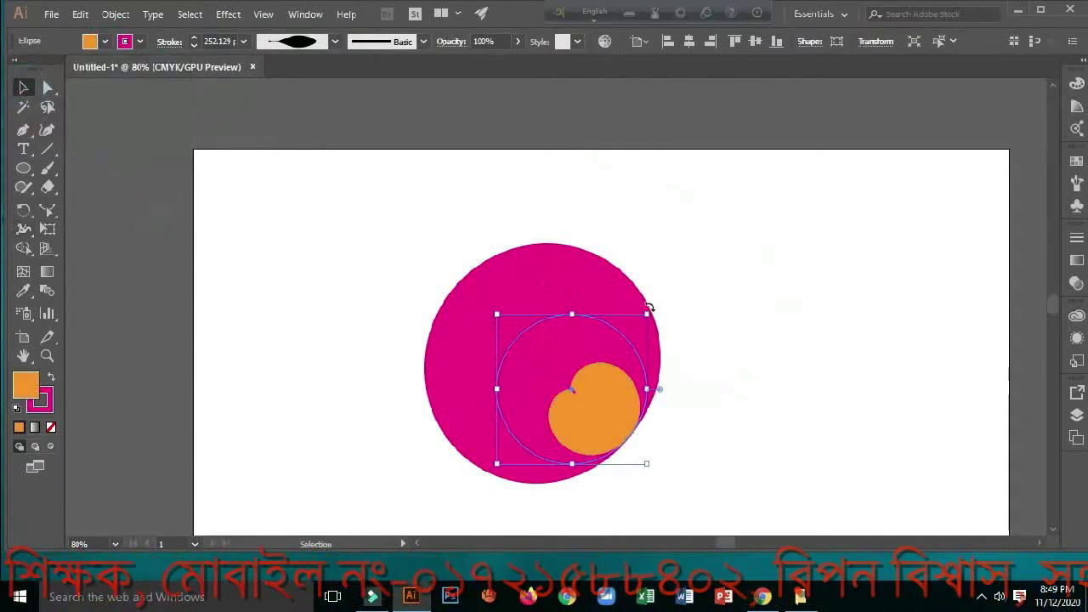
{"action": "left_click_drag", "start_coordinate": [648, 308], "coordinate": [652, 441]}
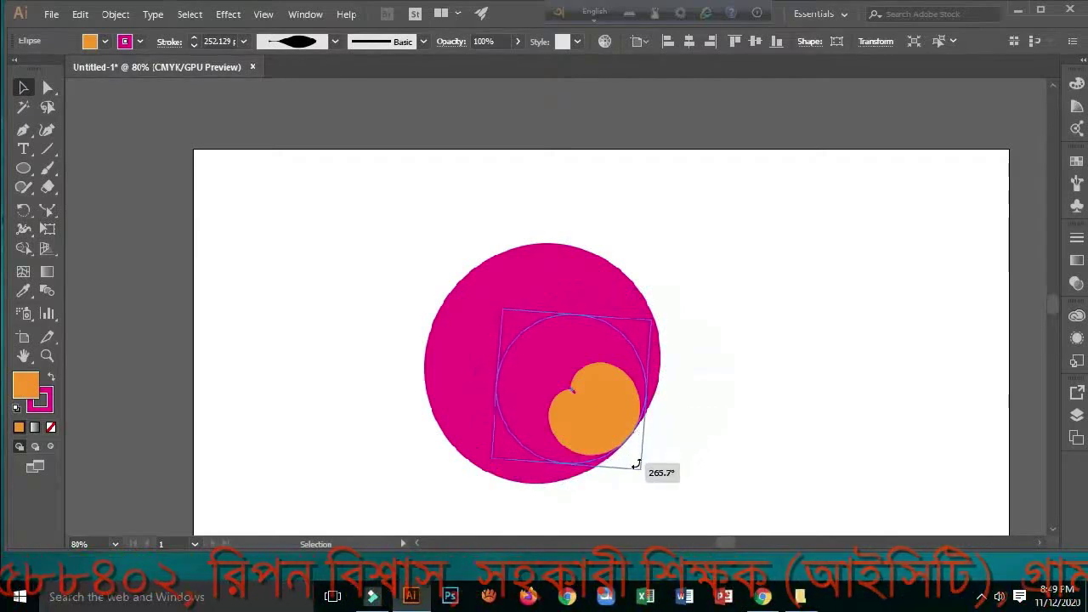
{"action": "left_click_drag", "start_coordinate": [636, 465], "coordinate": [637, 463]}
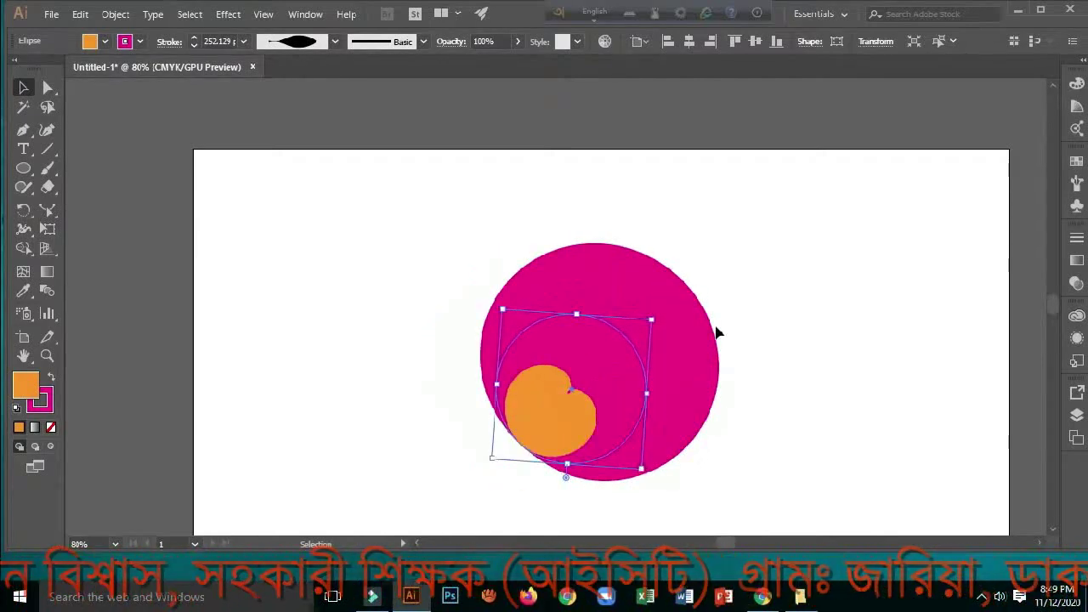
{"action": "left_click", "coordinate": [671, 288]}
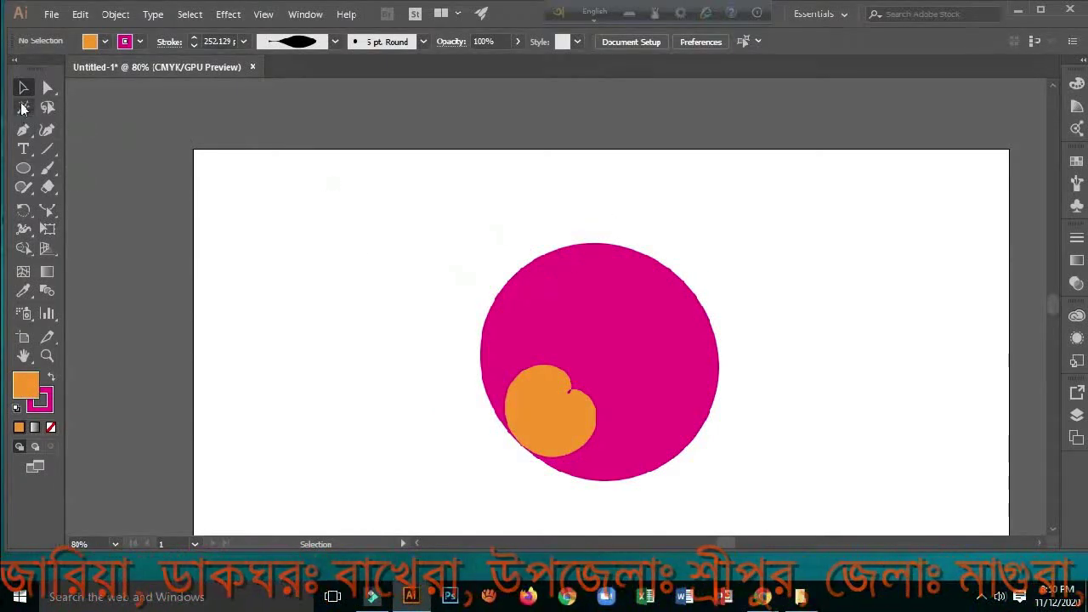
Select the rotated circle and delete it from the artboard
{"action": "left_click_drag", "start_coordinate": [253, 180], "coordinate": [836, 471]}
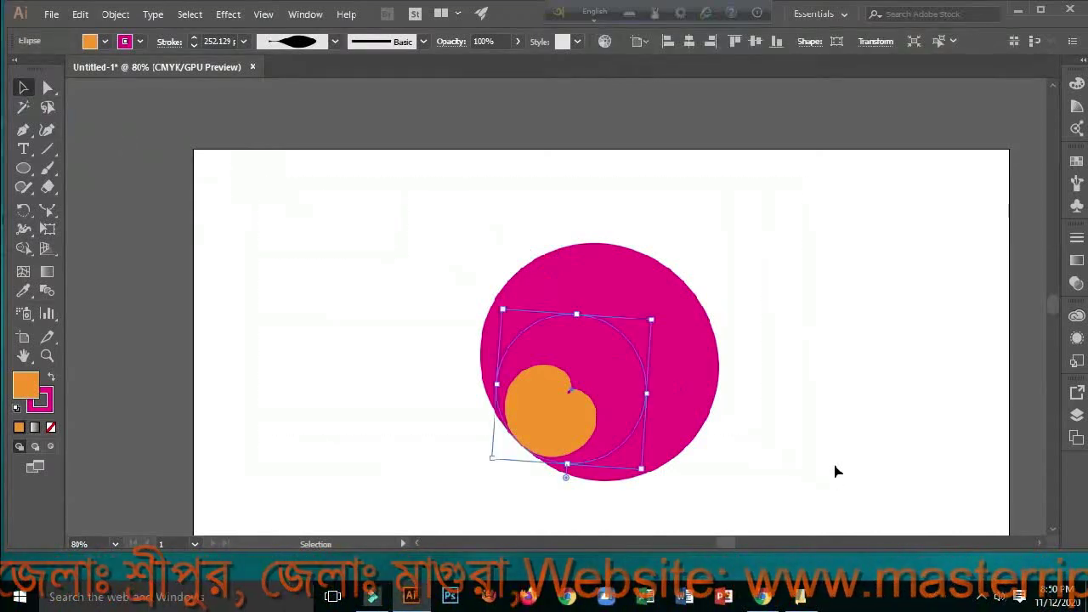
{"action": "key", "text": "Delete"}
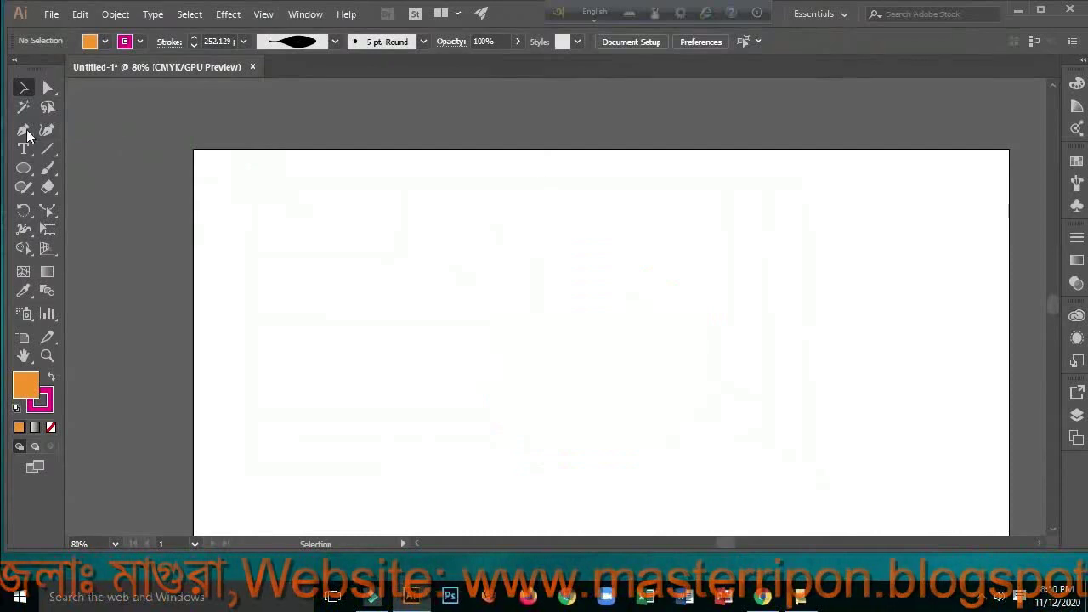
Draw a tilted hexagon with the Polygon tool and widen its stroke at the midpoint of the upper-left edge to about 55 pt
{"action": "left_click_drag", "start_coordinate": [15, 170], "coordinate": [83, 226]}
{"action": "left_click_drag", "start_coordinate": [501, 260], "coordinate": [584, 329]}
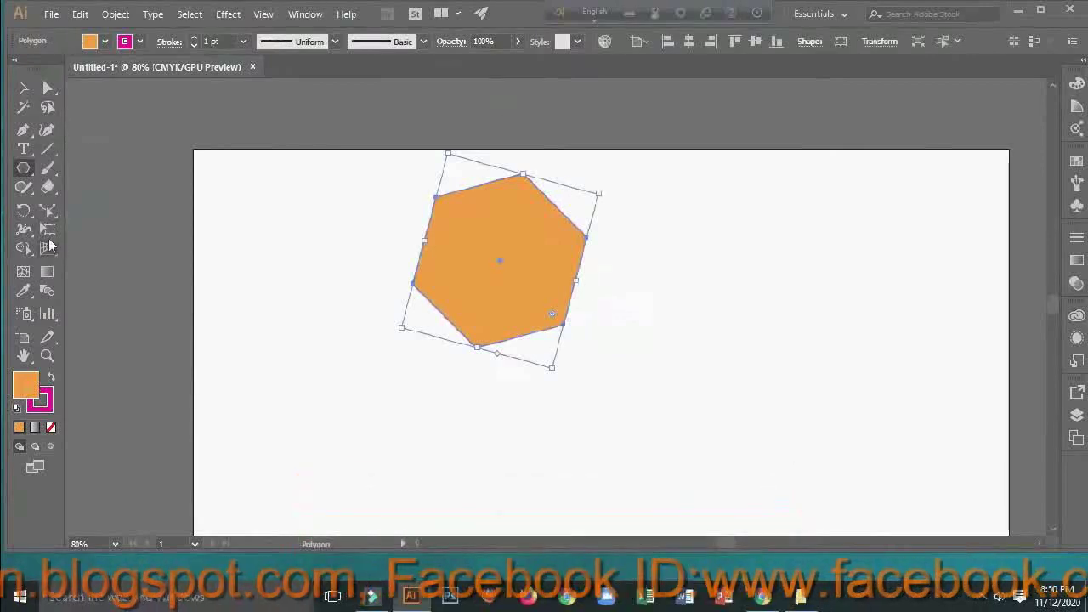
{"action": "left_click", "coordinate": [24, 228]}
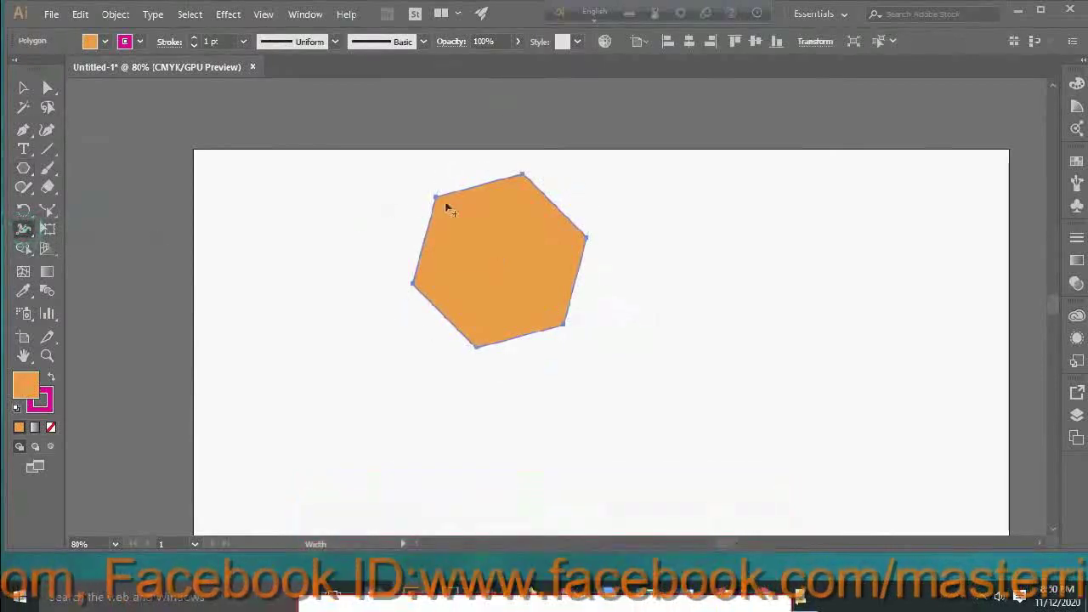
{"action": "mouse_move", "coordinate": [481, 184]}
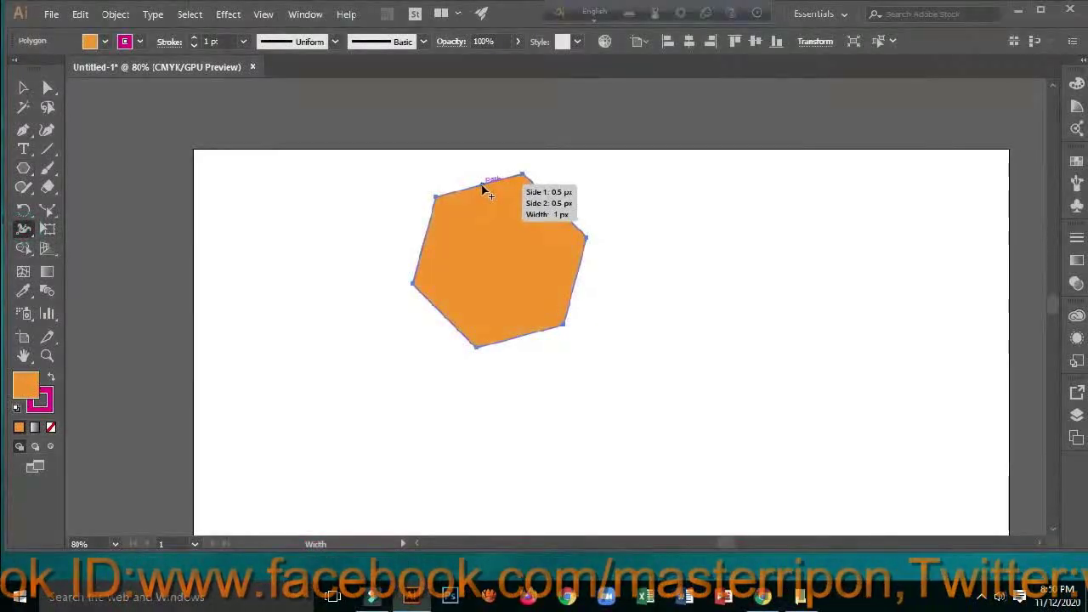
{"action": "left_click", "coordinate": [480, 184]}
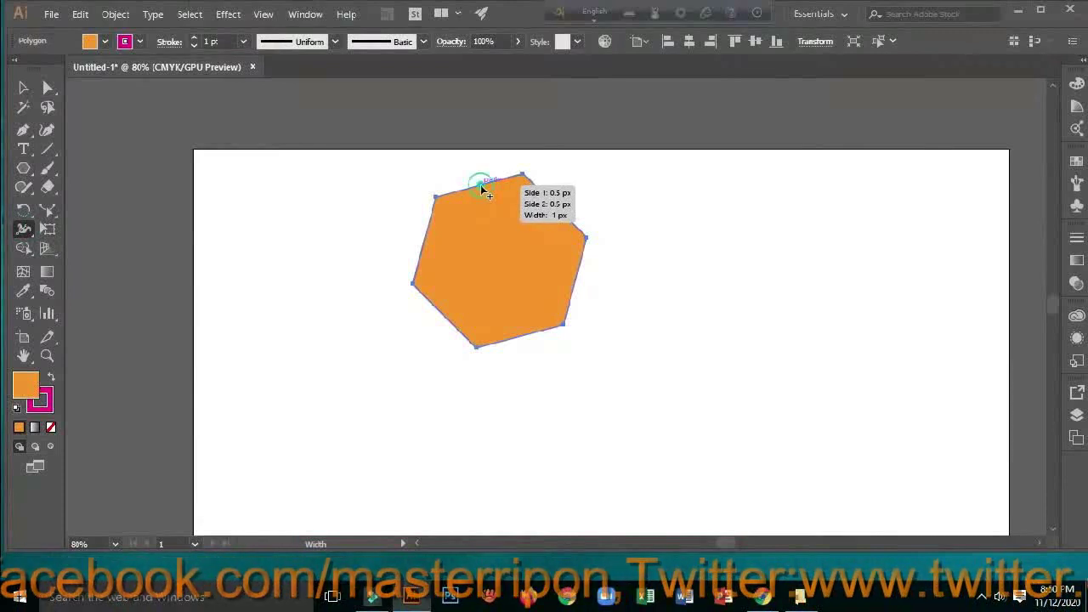
{"action": "left_click_drag", "start_coordinate": [480, 185], "coordinate": [487, 209]}
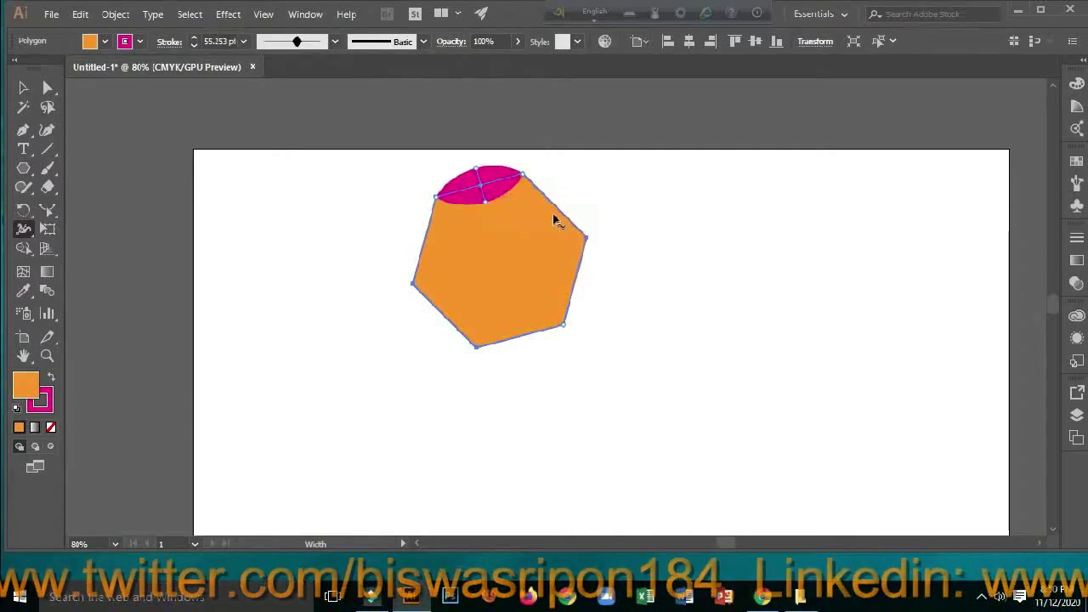
Widen the hexagon's stroke at the midpoints of its other five edges, about 61 pt upper-right, 83 pt left and 87 pt along the bottom
{"action": "left_click_drag", "start_coordinate": [558, 214], "coordinate": [540, 231]}
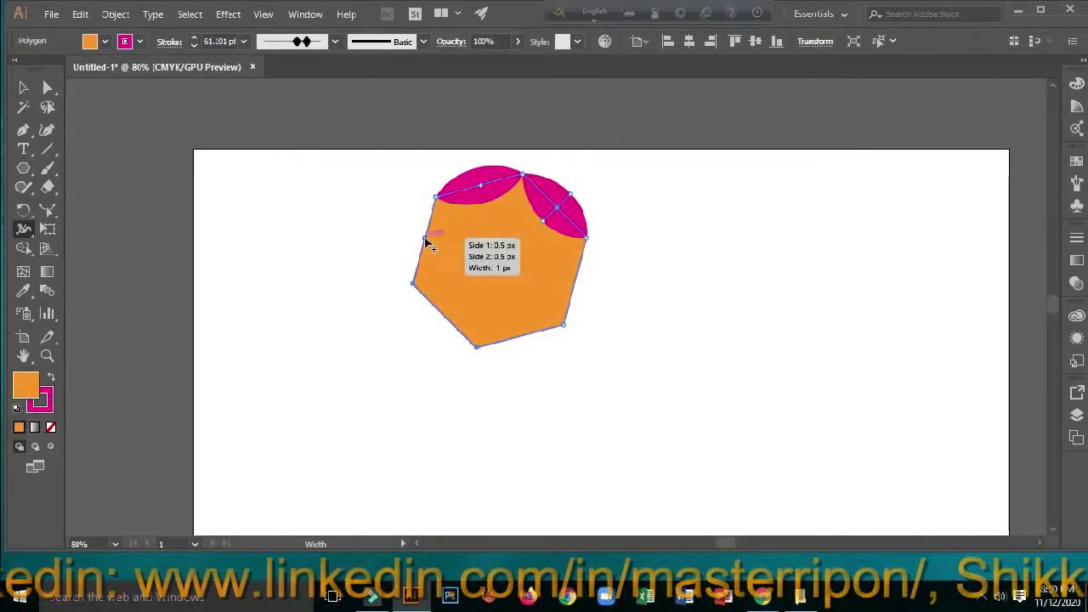
{"action": "left_click_drag", "start_coordinate": [431, 243], "coordinate": [453, 249]}
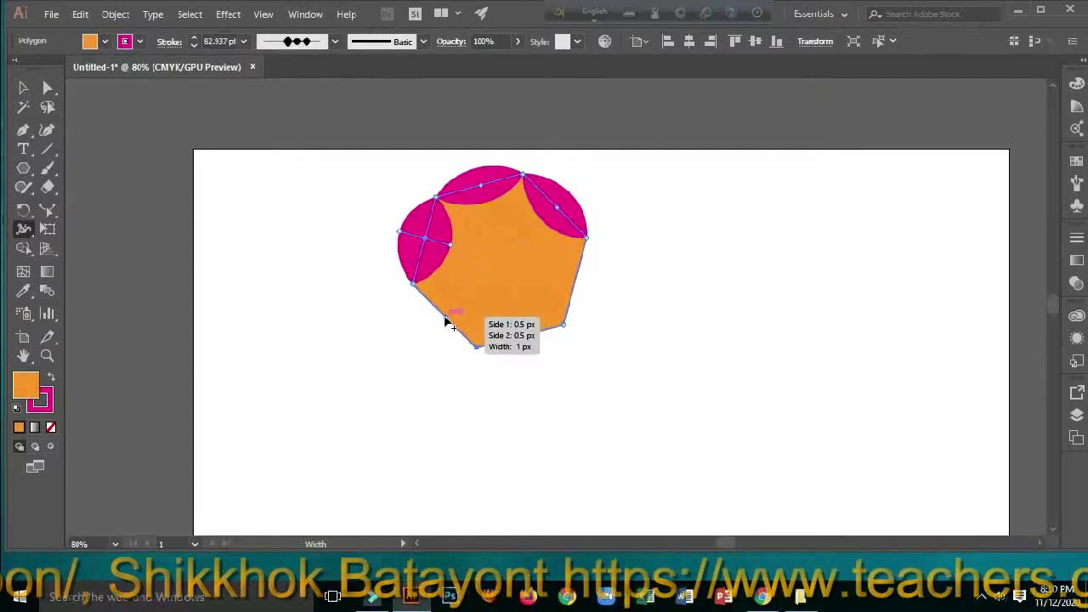
{"action": "left_click_drag", "start_coordinate": [445, 321], "coordinate": [466, 307]}
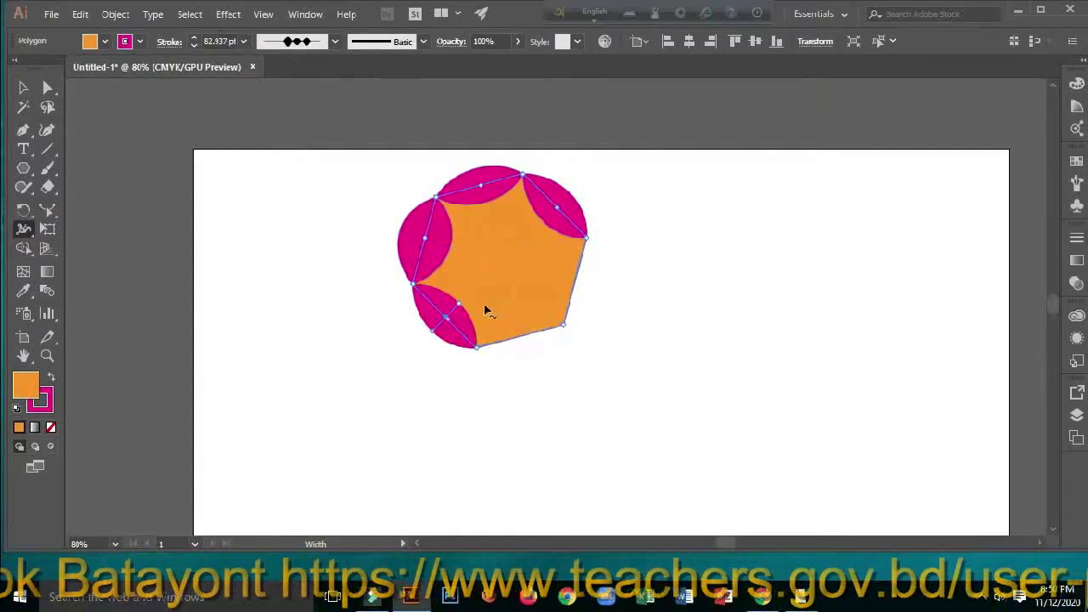
{"action": "left_click_drag", "start_coordinate": [522, 339], "coordinate": [515, 311]}
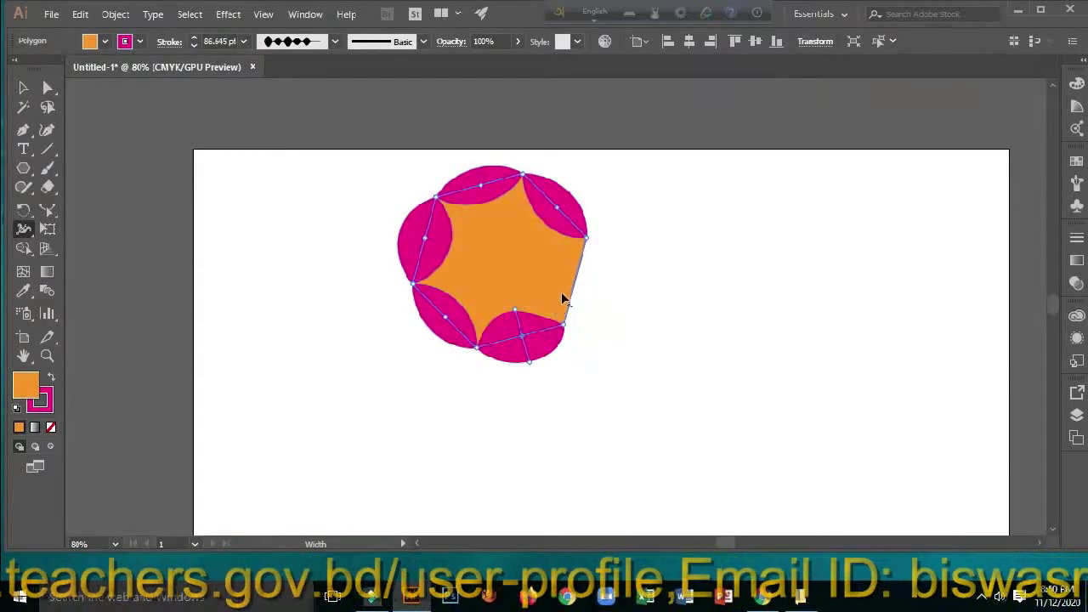
{"action": "left_click_drag", "start_coordinate": [578, 280], "coordinate": [554, 280]}
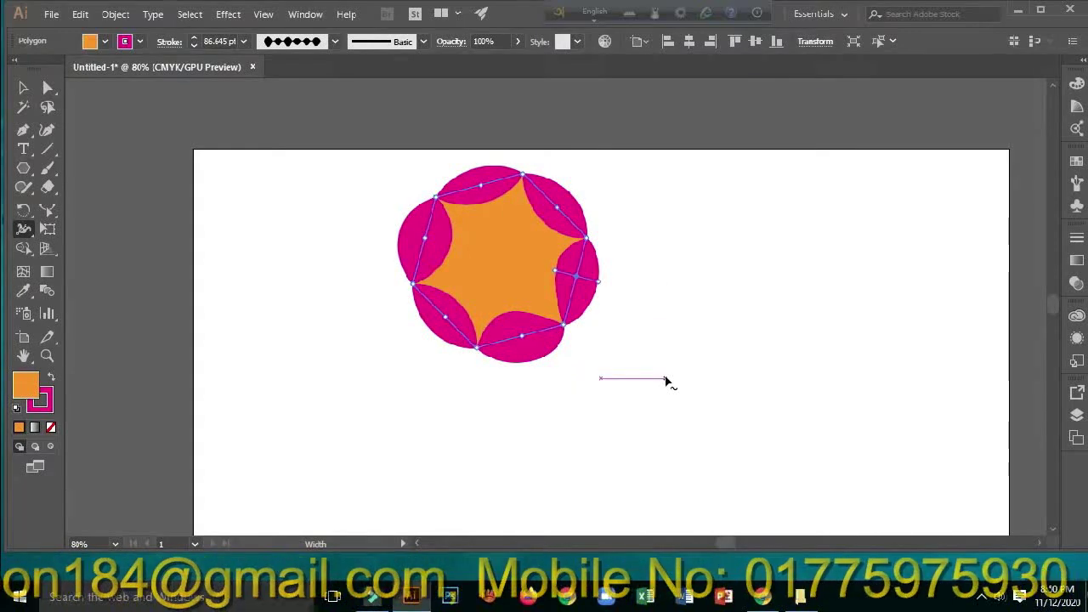
Select the hexagon with its widened stroke and delete it from the artboard
{"action": "left_click", "coordinate": [22, 86]}
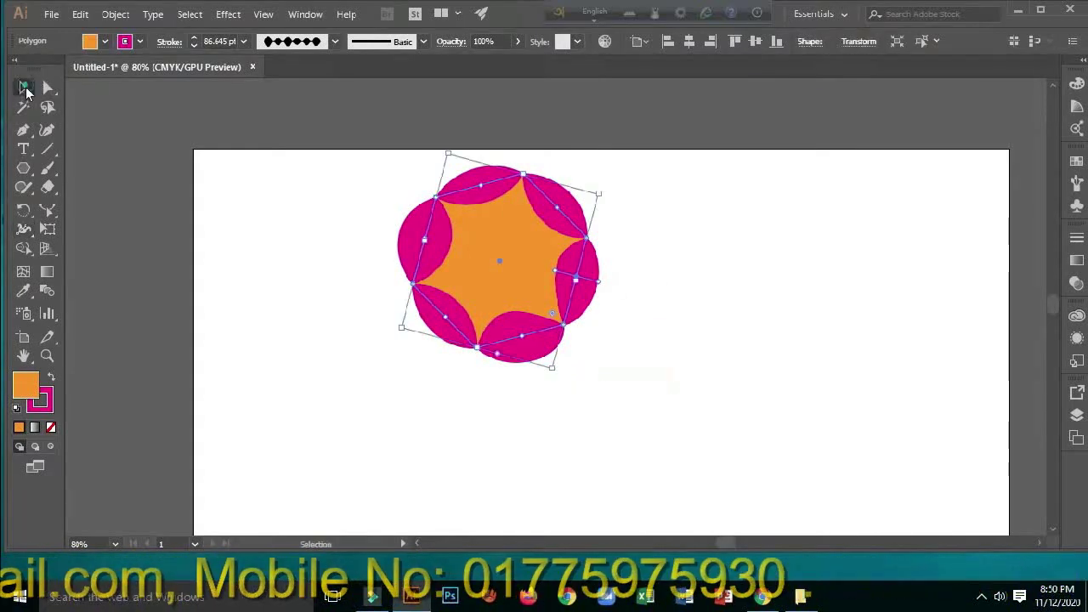
{"action": "left_click_drag", "start_coordinate": [385, 151], "coordinate": [737, 493]}
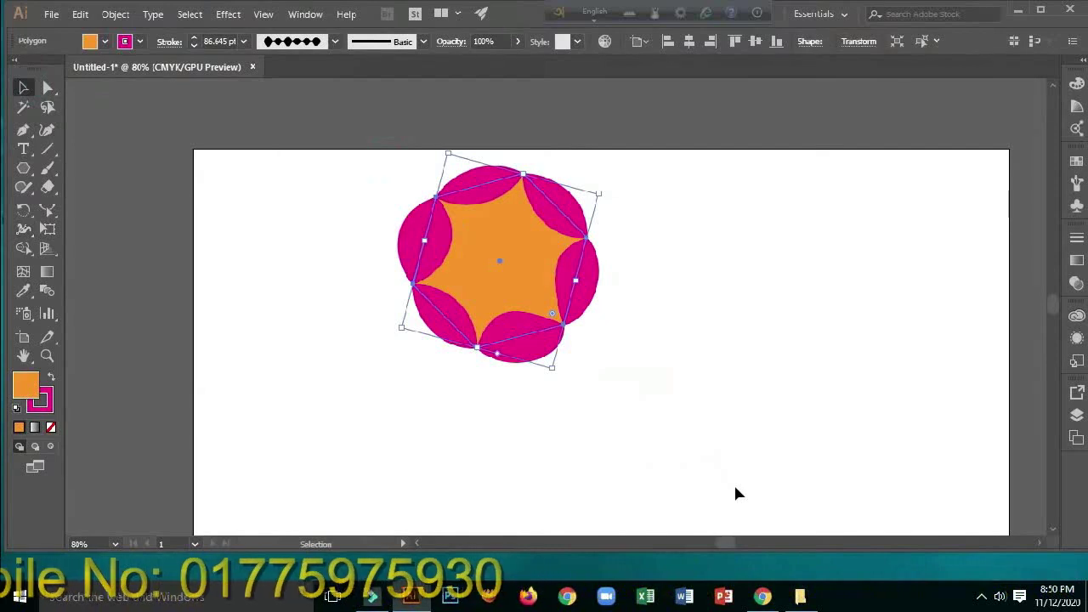
{"action": "key", "text": "Delete"}
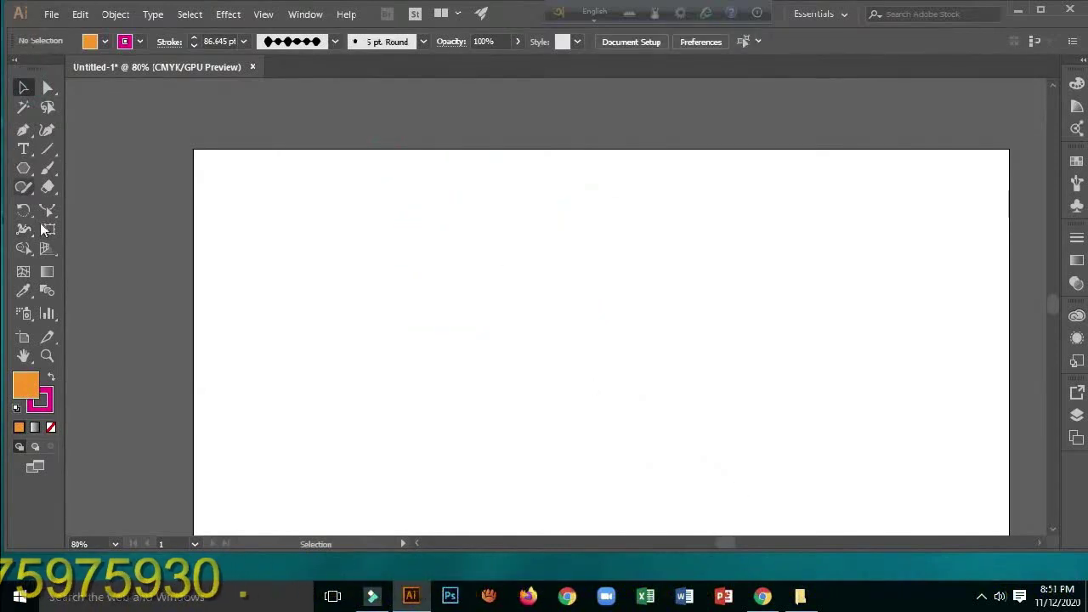
Draw a slightly tilted five-pointed star with the Star tool, its tip at the artboard's upper edge
{"action": "left_click", "coordinate": [23, 168]}
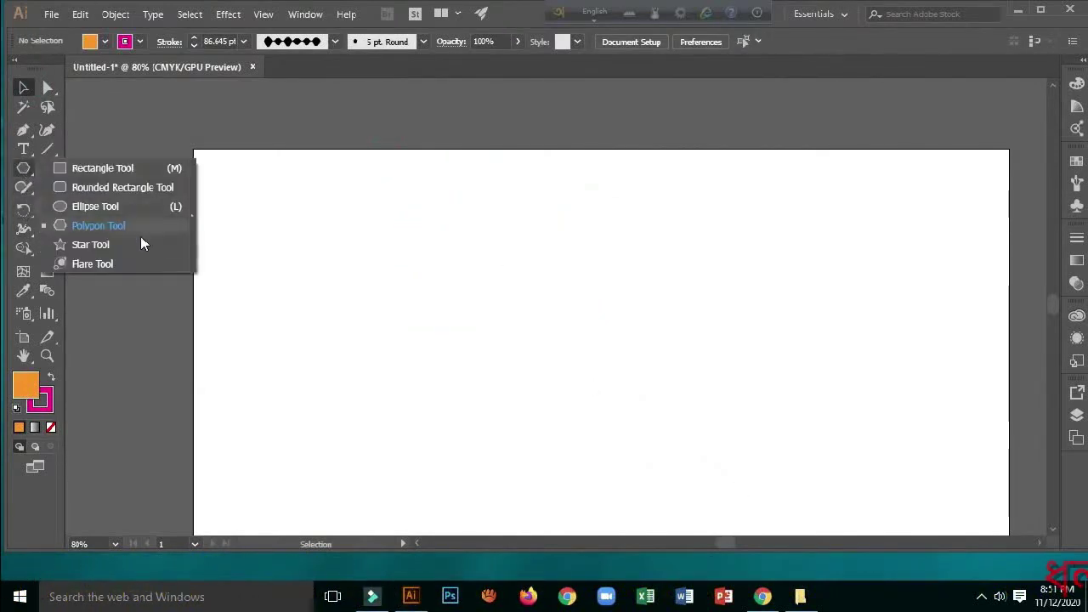
{"action": "left_click", "coordinate": [82, 244]}
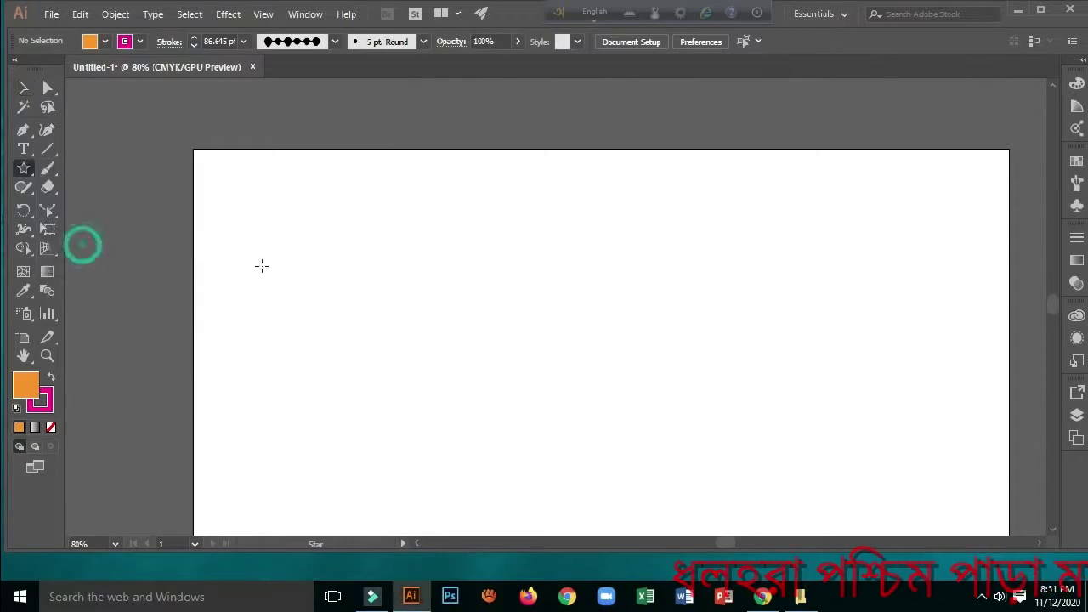
{"action": "left_click_drag", "start_coordinate": [452, 280], "coordinate": [535, 376]}
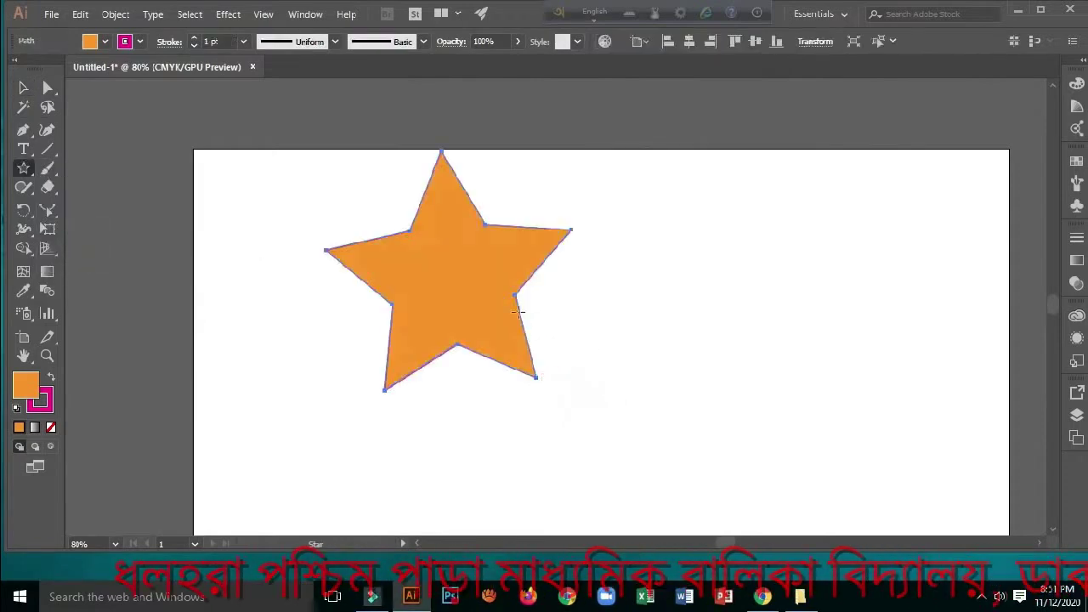
Widen the star's stroke at all five inner corners with the Width tool, up to about 129 pt at the lower-left one
{"action": "left_click", "coordinate": [24, 230]}
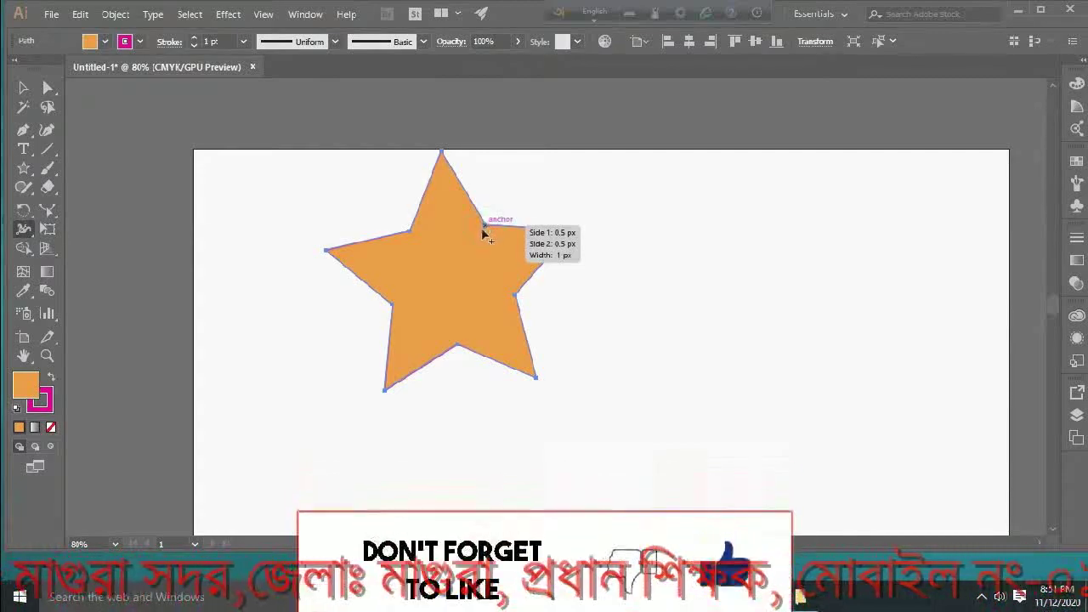
{"action": "left_click_drag", "start_coordinate": [485, 230], "coordinate": [474, 254]}
{"action": "left_click_drag", "start_coordinate": [413, 227], "coordinate": [440, 251]}
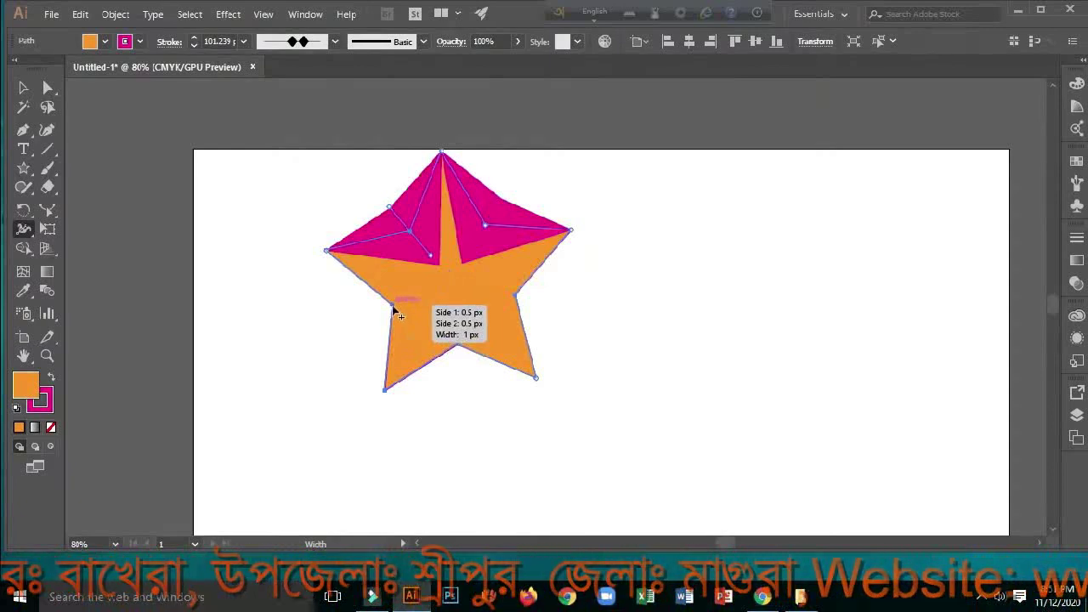
{"action": "left_click_drag", "start_coordinate": [393, 307], "coordinate": [432, 290]}
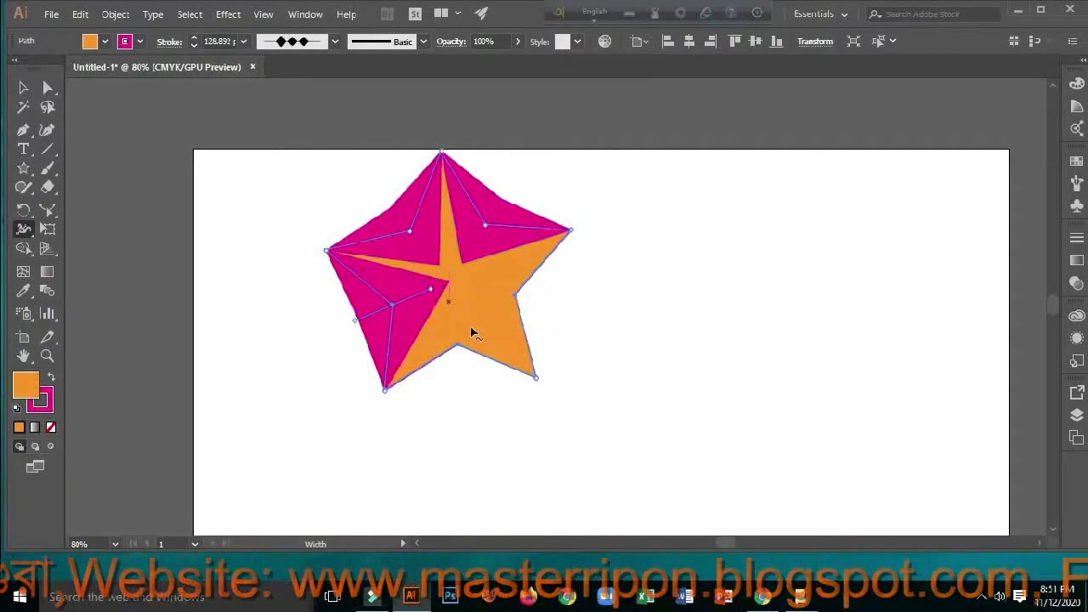
{"action": "mouse_move", "coordinate": [459, 349]}
{"action": "left_mouse_down"}
{"action": "mouse_move", "coordinate": [455, 308]}
{"action": "mouse_move", "coordinate": [487, 287]}
{"action": "left_mouse_up"}
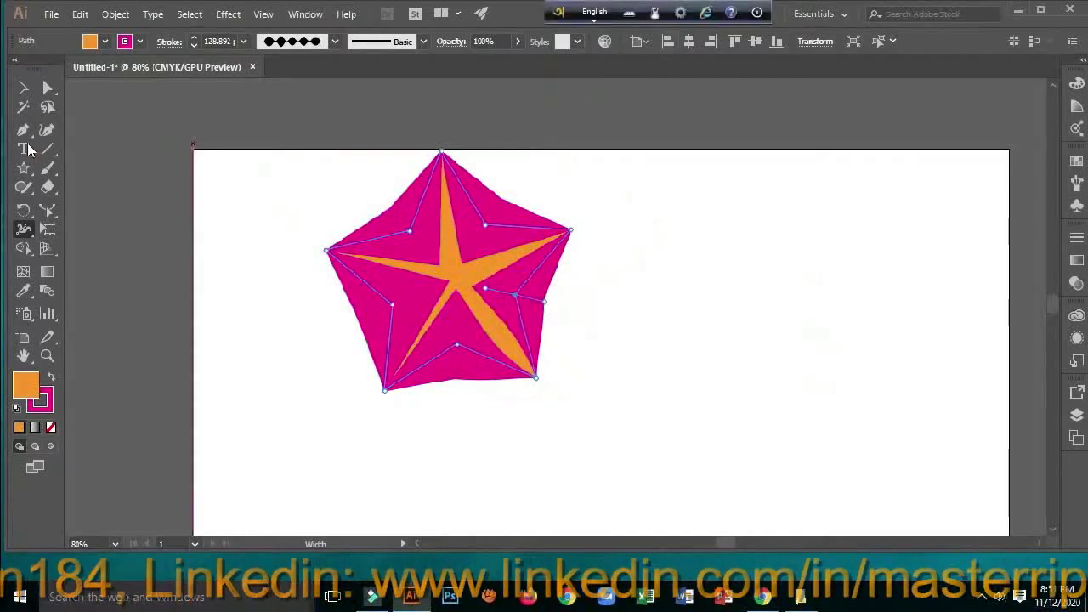
Select the star with its widened stroke and delete it from the artboard
{"action": "left_click", "coordinate": [24, 87]}
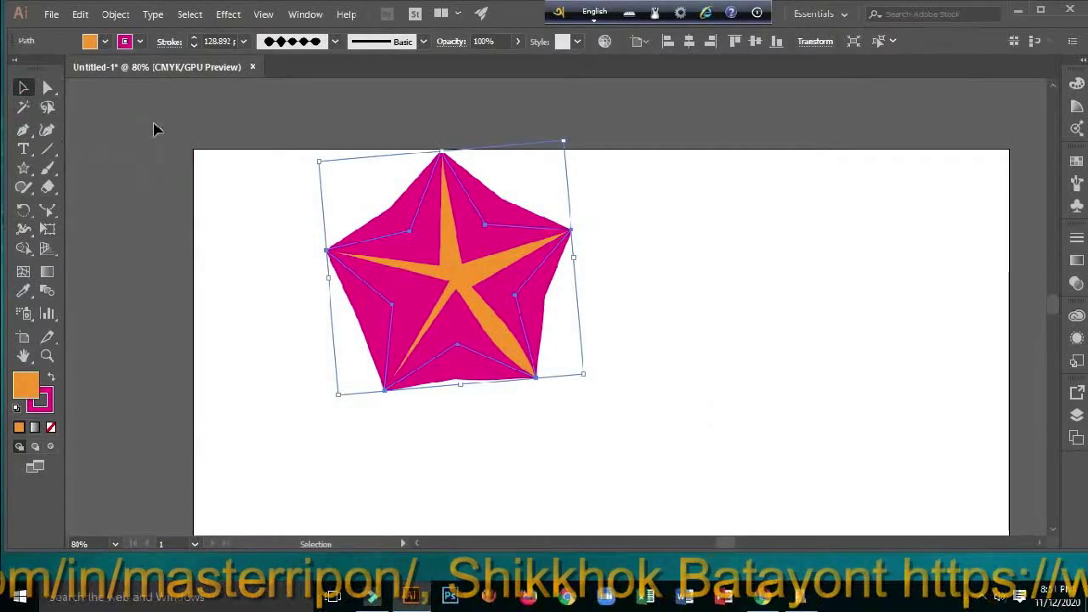
{"action": "left_click_drag", "start_coordinate": [160, 124], "coordinate": [756, 476]}
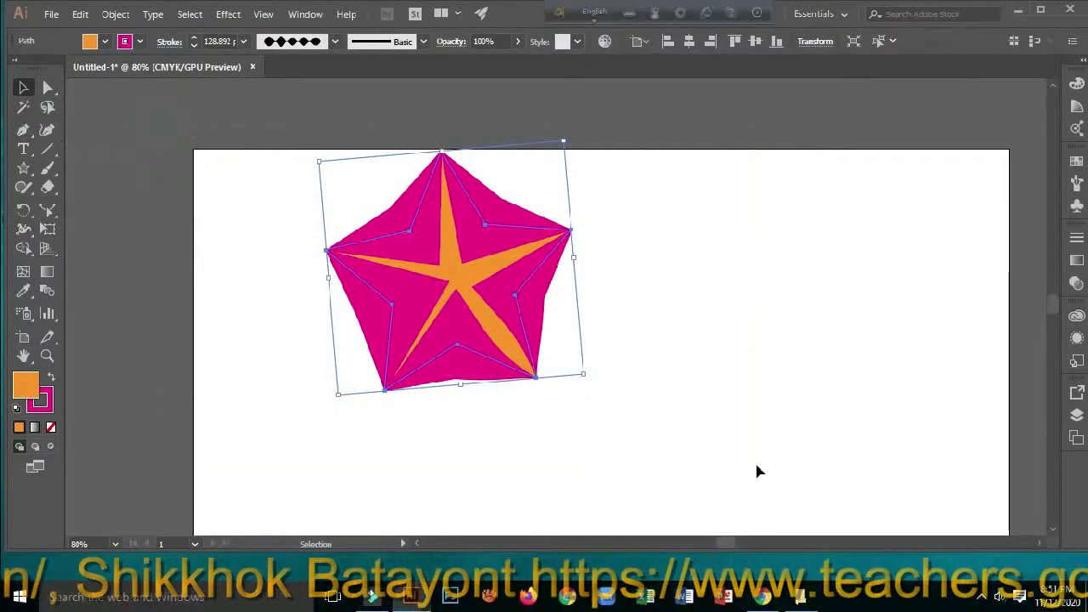
{"action": "key", "text": "Delete"}
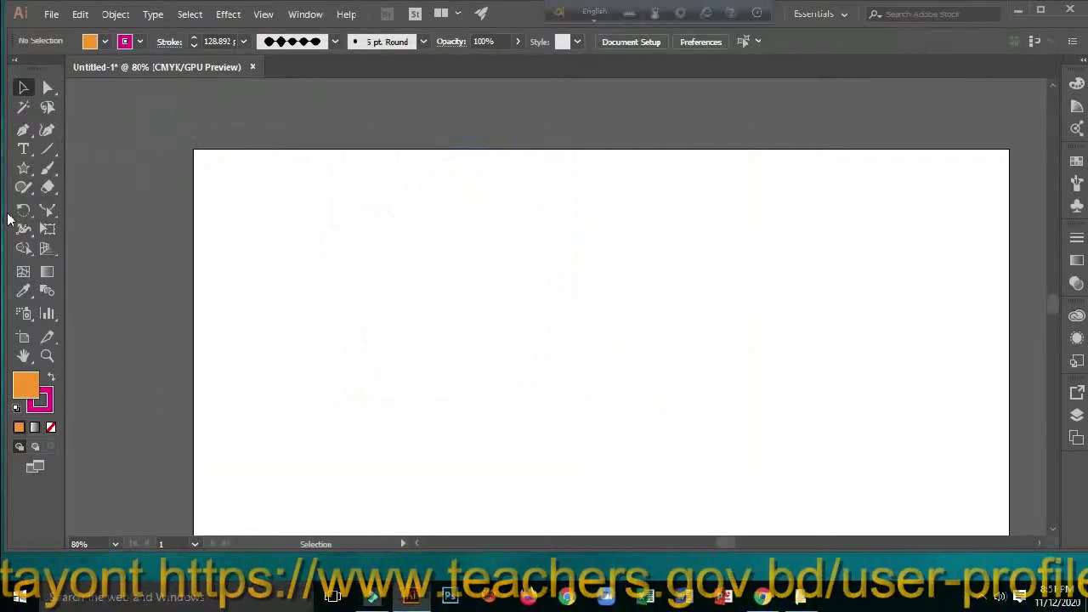